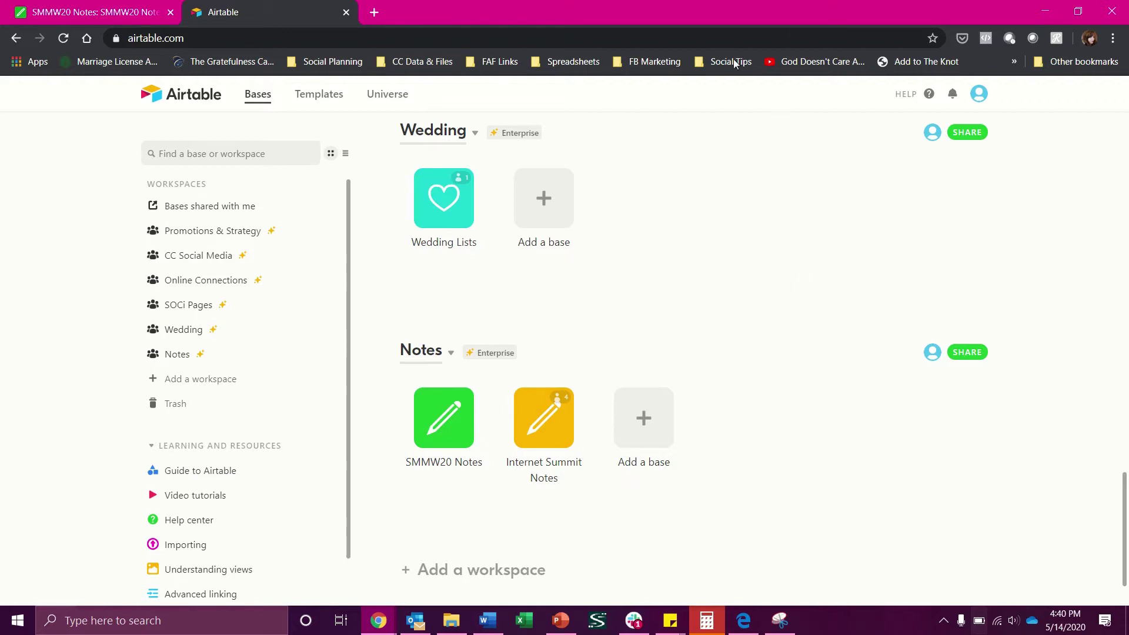
pyautogui.click(112, 11)
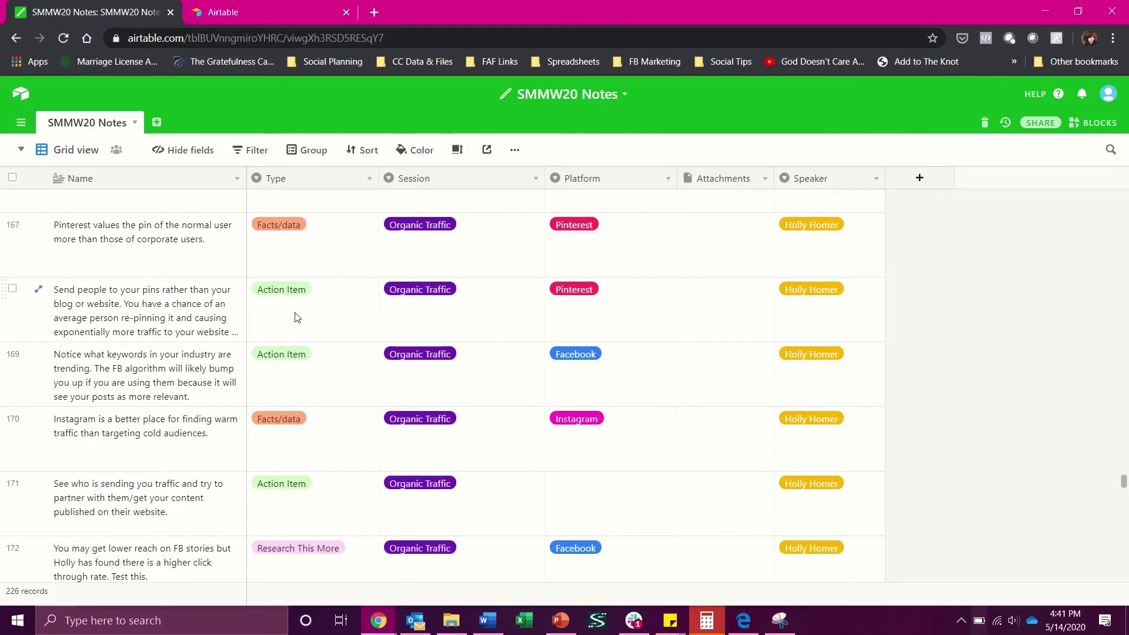
pyautogui.scroll(-3, 324, 441)
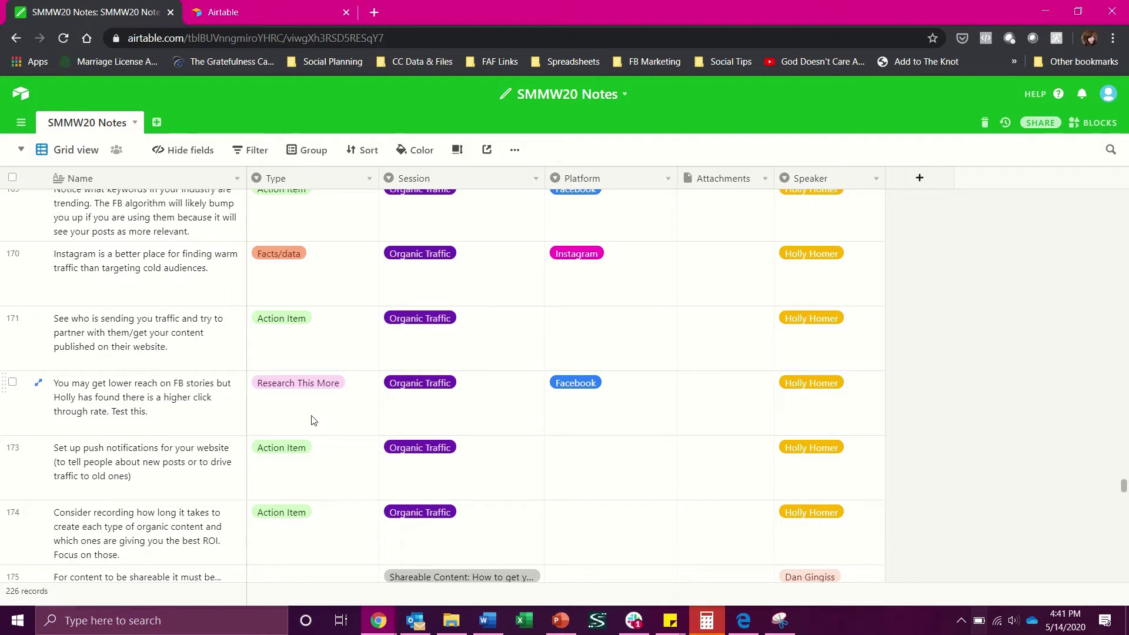
pyautogui.scroll(2, 314, 420)
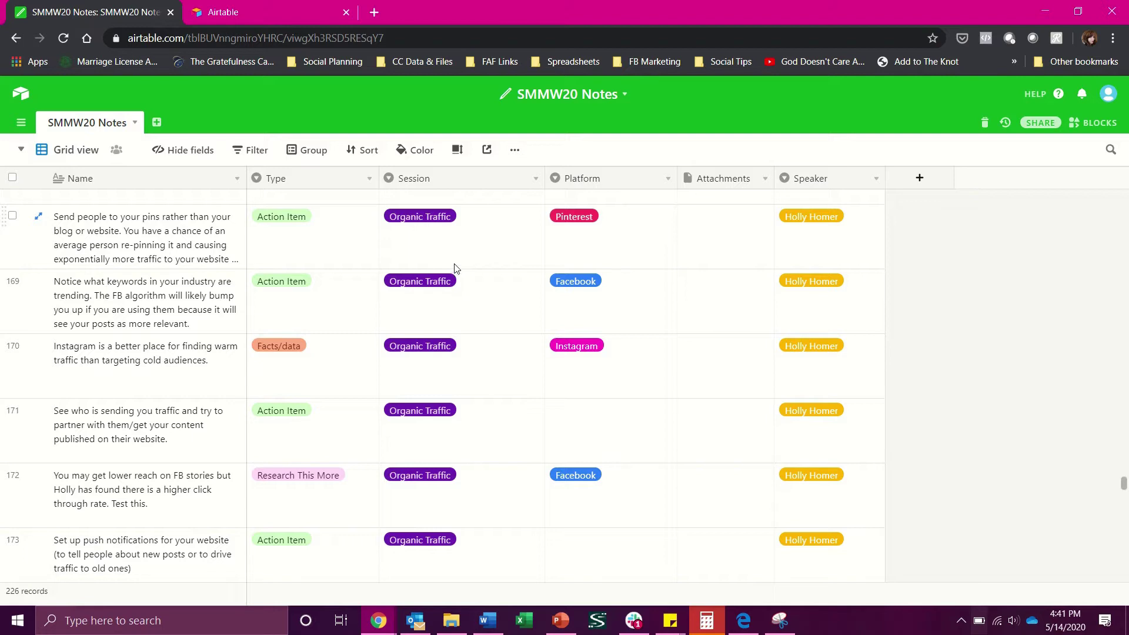
pyautogui.click(263, 154)
pyautogui.click(268, 210)
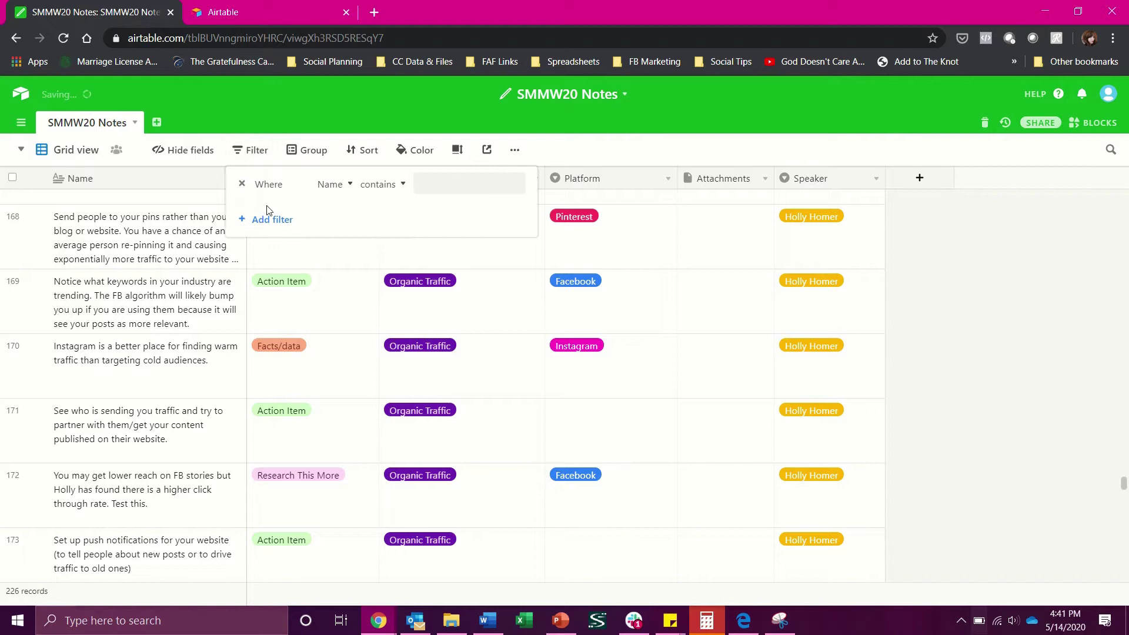
pyautogui.click(382, 185)
pyautogui.click(331, 184)
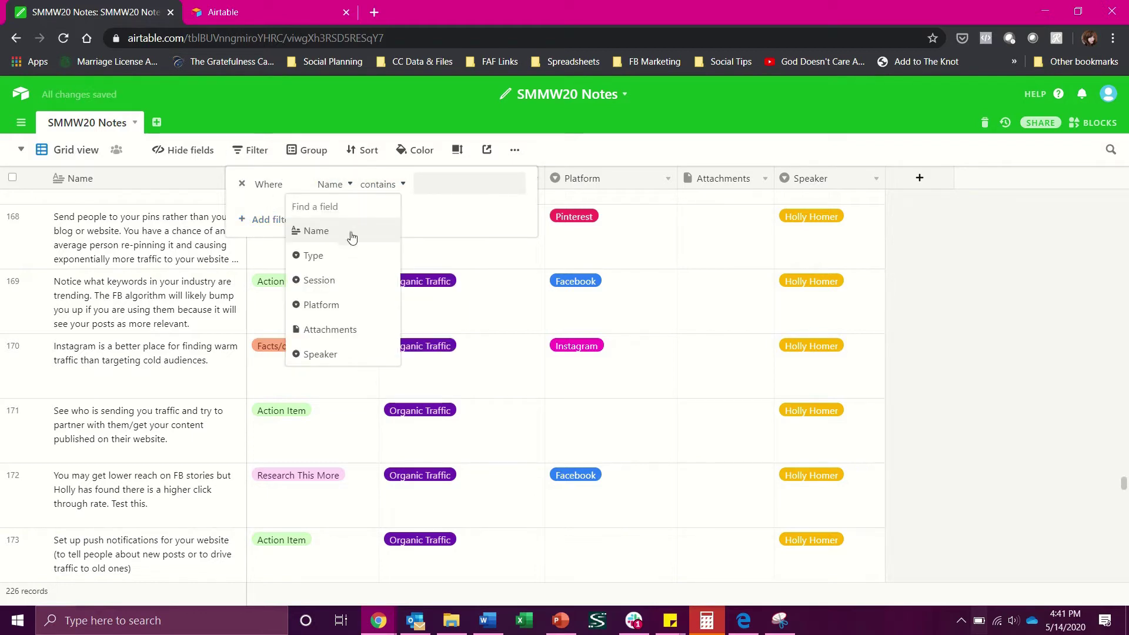
pyautogui.click(351, 280)
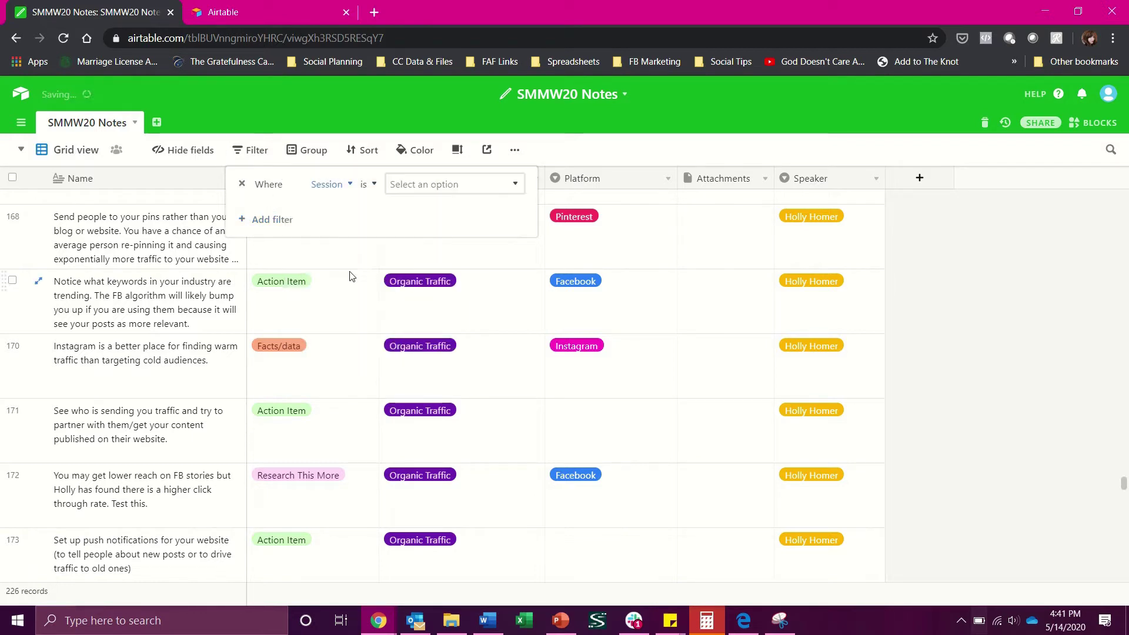
pyautogui.click(431, 183)
pyautogui.scroll(-5, 451, 241)
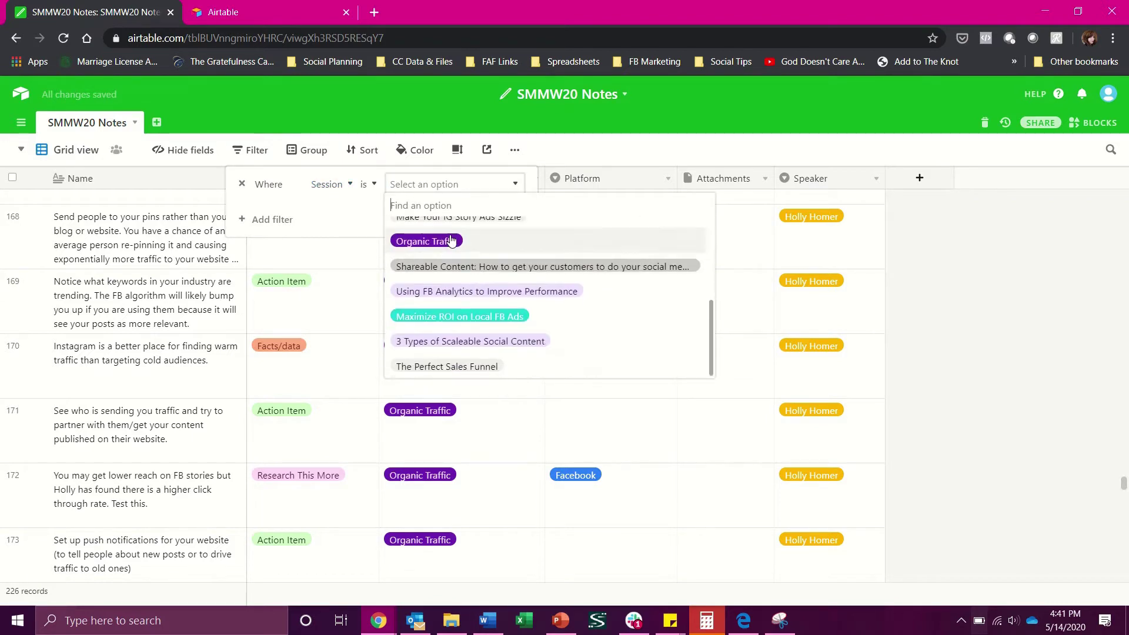
pyautogui.click(451, 241)
pyautogui.click(1008, 360)
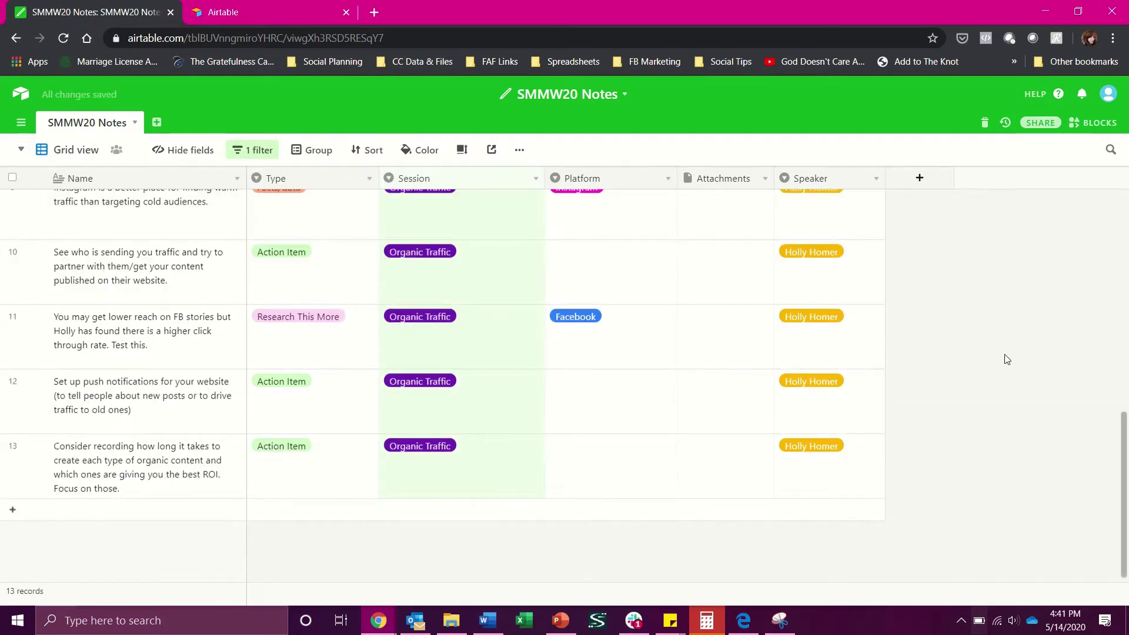
pyautogui.click(239, 154)
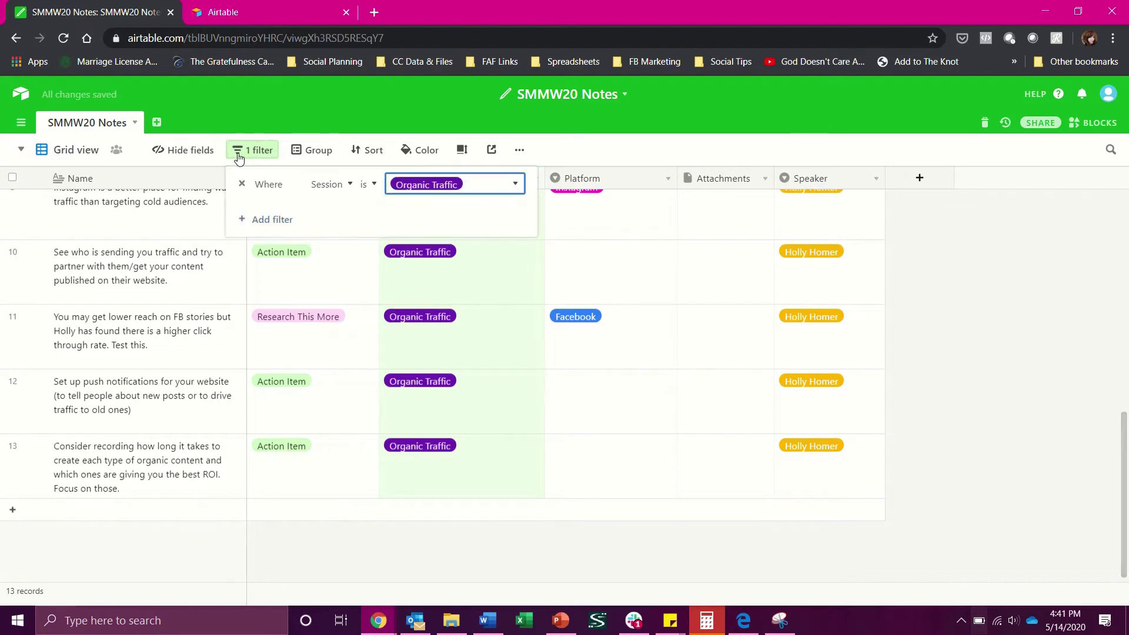
pyautogui.click(242, 184)
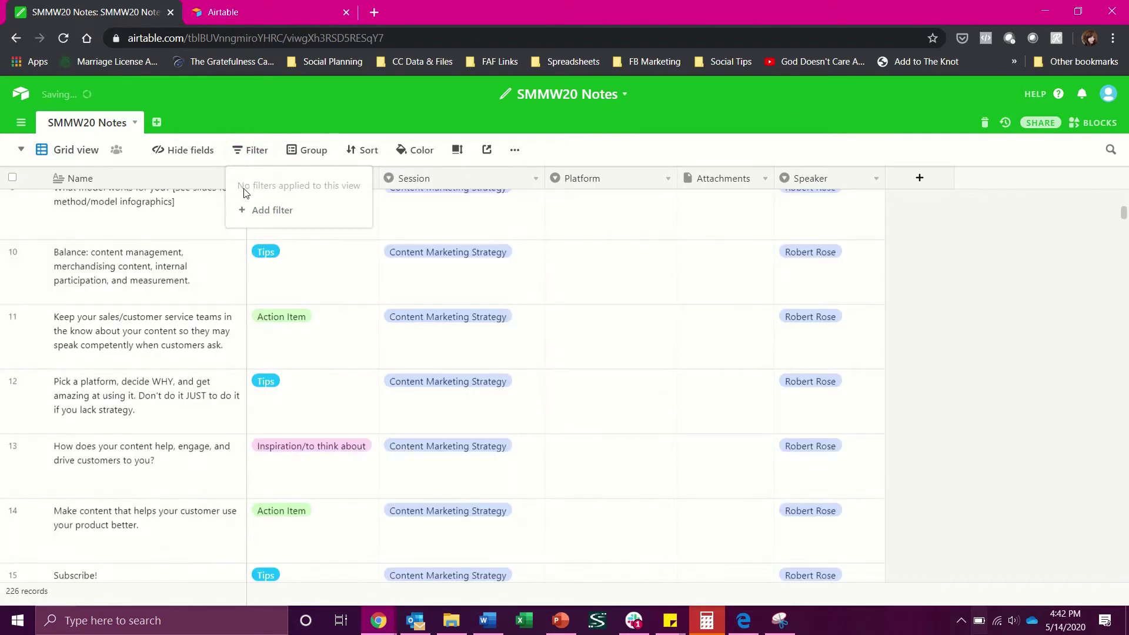
# - Close the empty filter settings and scroll through the unfiltered 226-record notes grid
pyautogui.click(1023, 349)
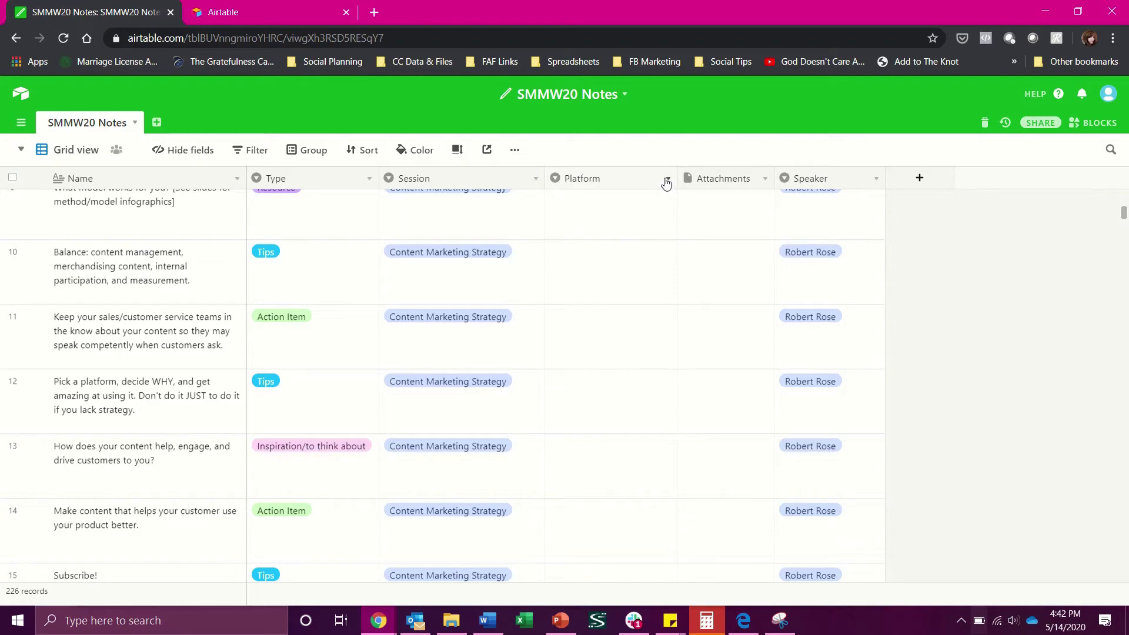
pyautogui.scroll(5, 656, 287)
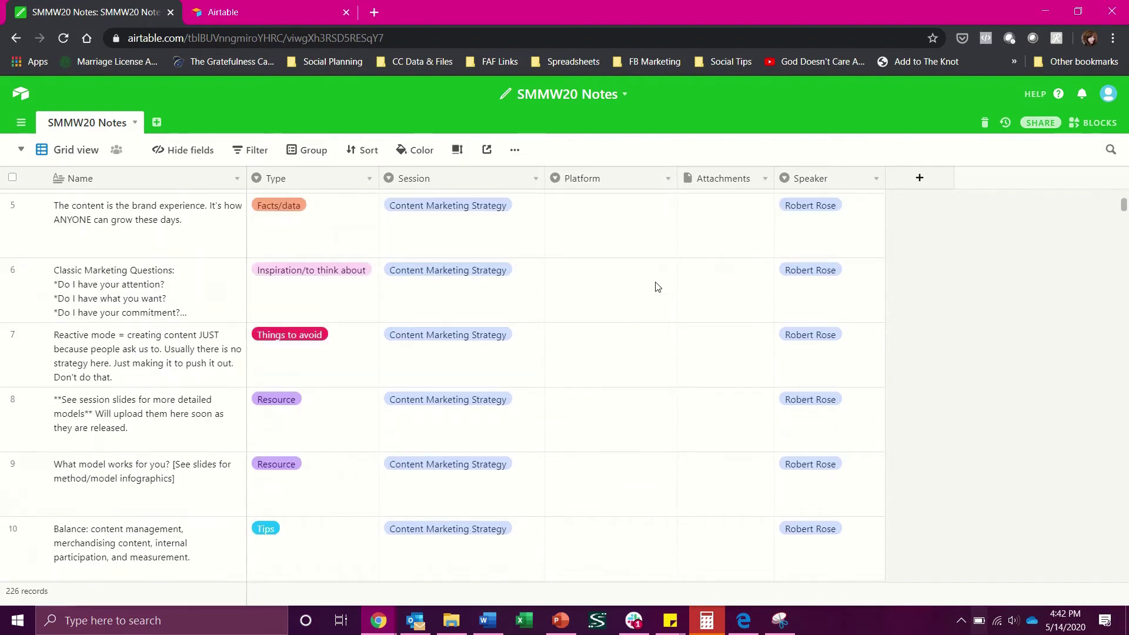
pyautogui.scroll(-7, 643, 320)
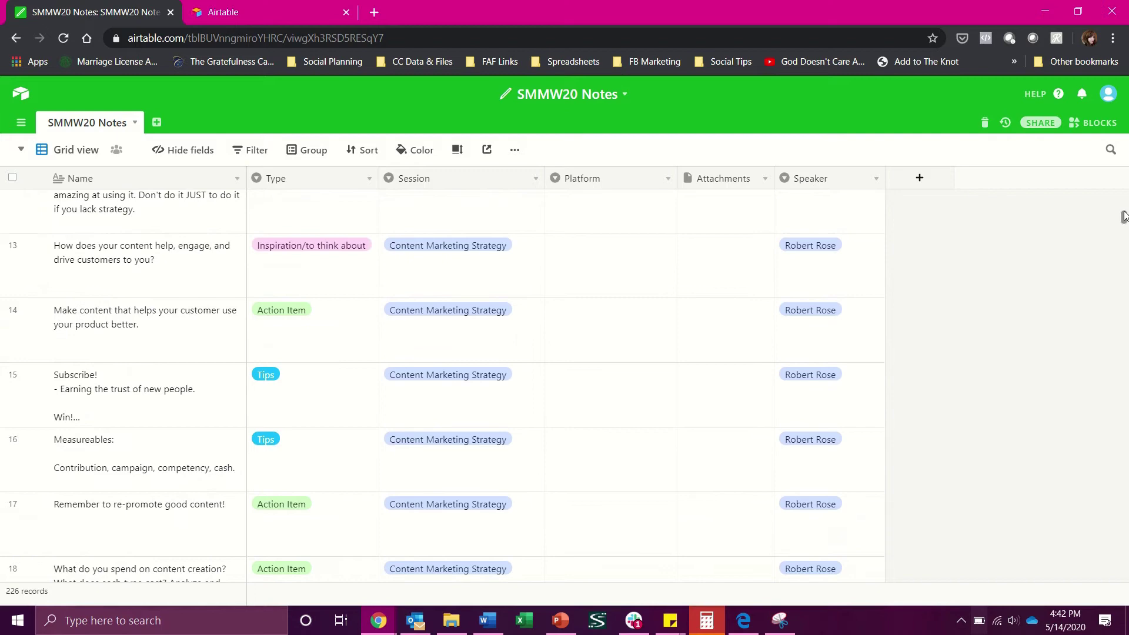
pyautogui.moveTo(1124, 216); pyautogui.dragTo(1121, 378)
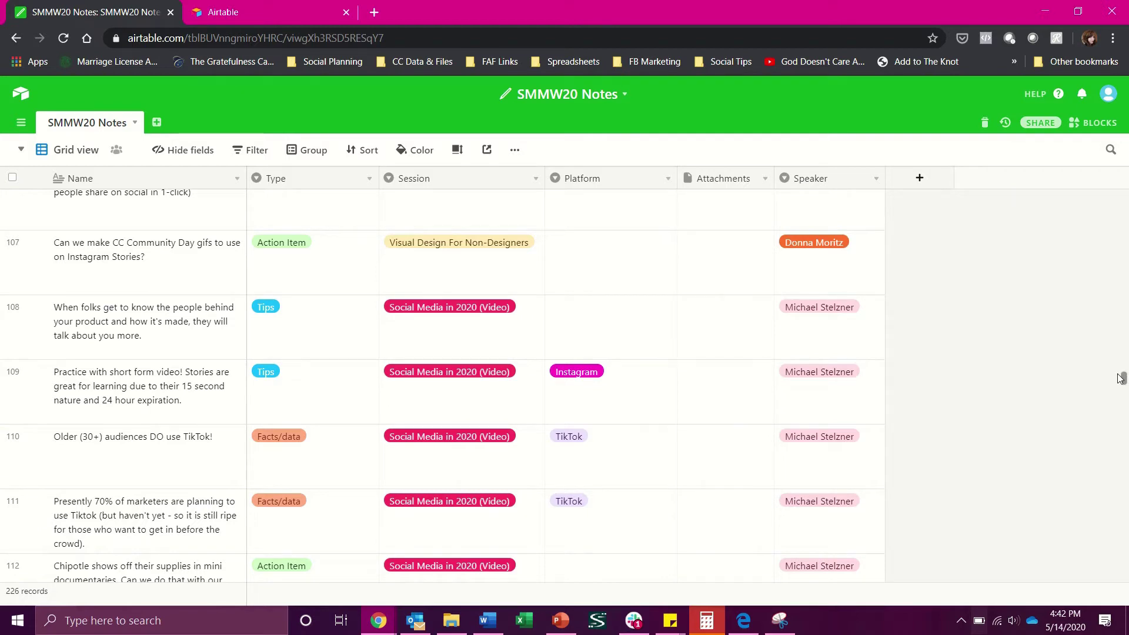
pyautogui.scroll(-2, 1122, 379)
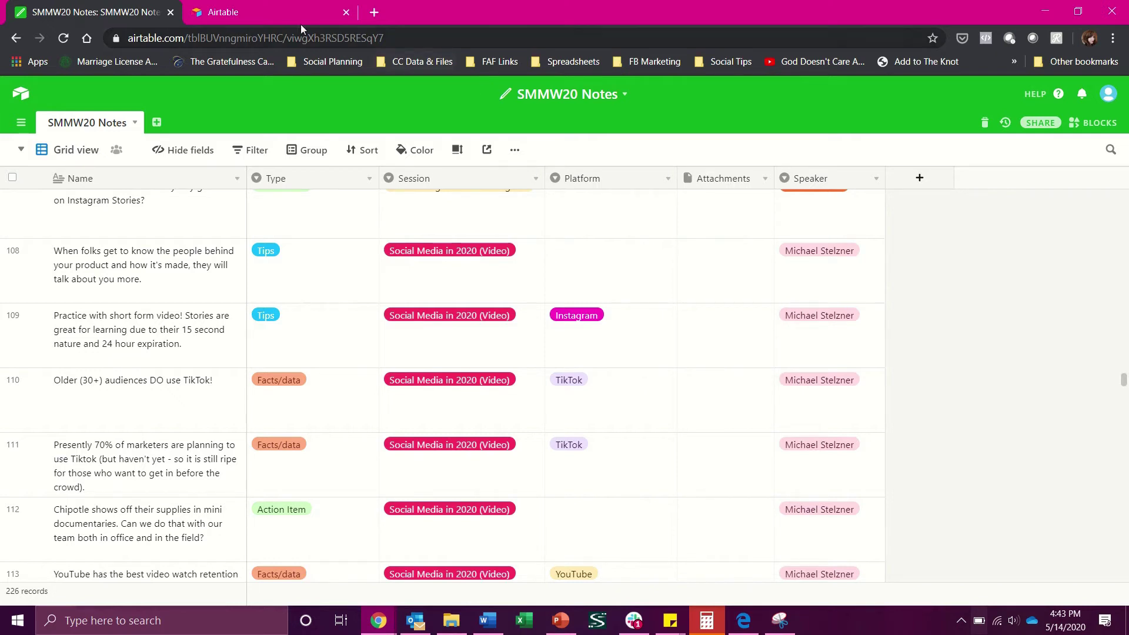
# - From the home page, create a blank base from scratch in Notes named 'Conference Notes' and open it
pyautogui.click(266, 18)
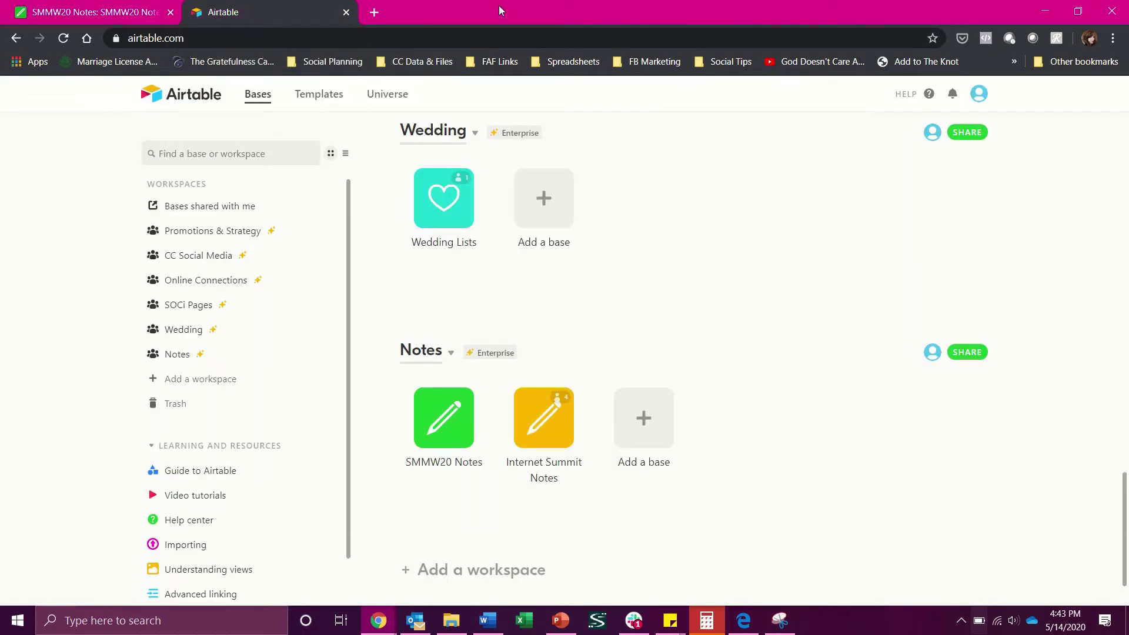
pyautogui.click(644, 443)
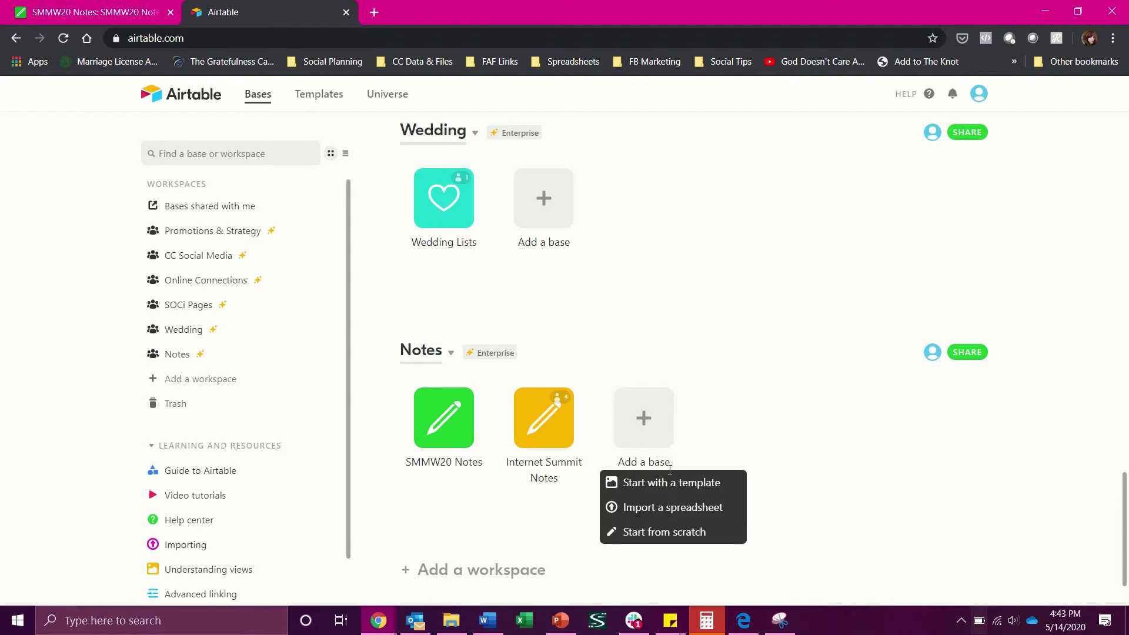
pyautogui.click(667, 532)
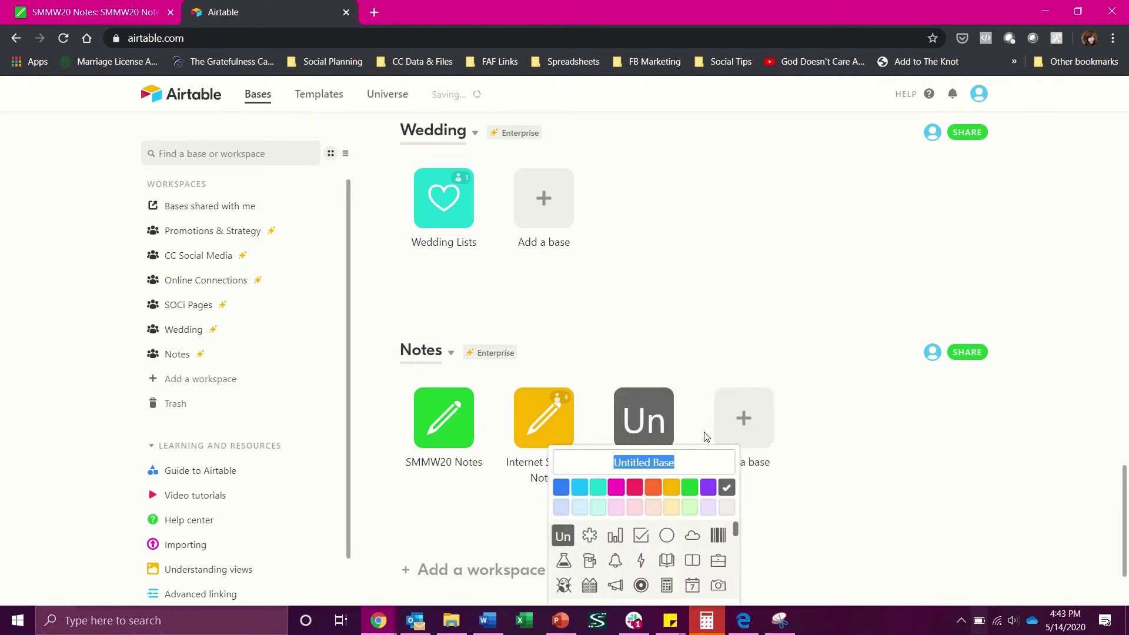
pyautogui.write('Conference Notes')
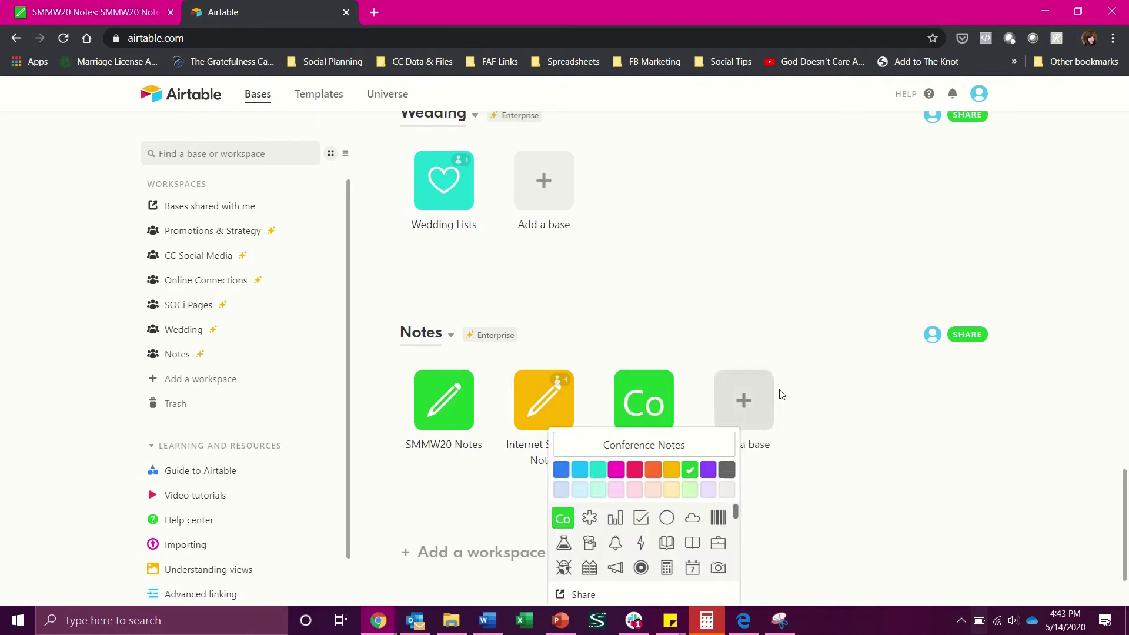
pyautogui.click(822, 401)
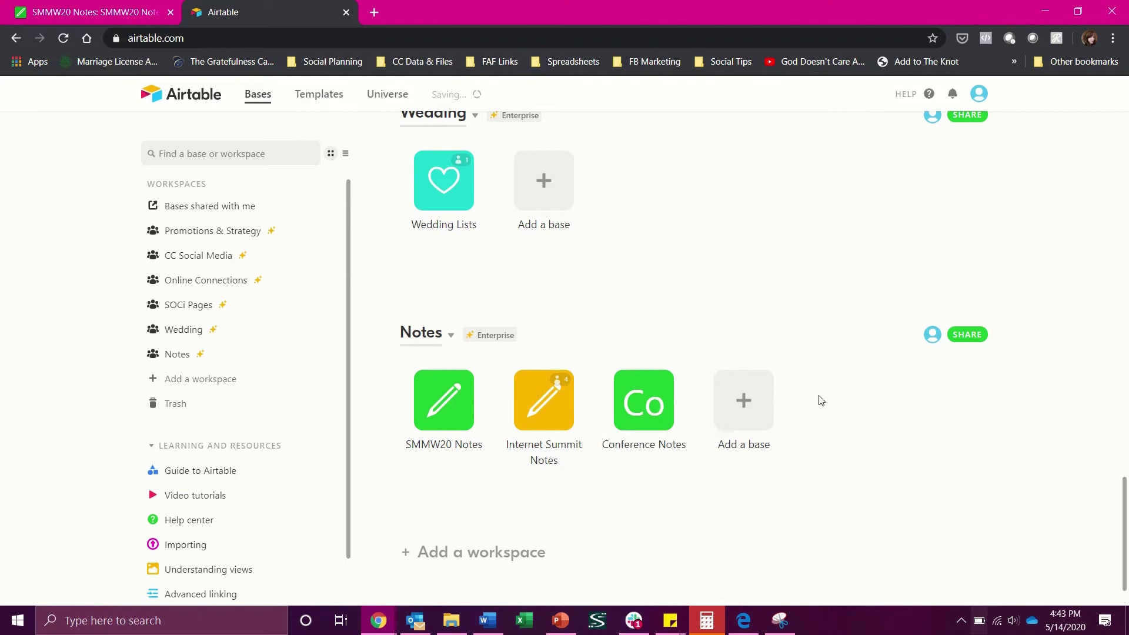
pyautogui.click(643, 410)
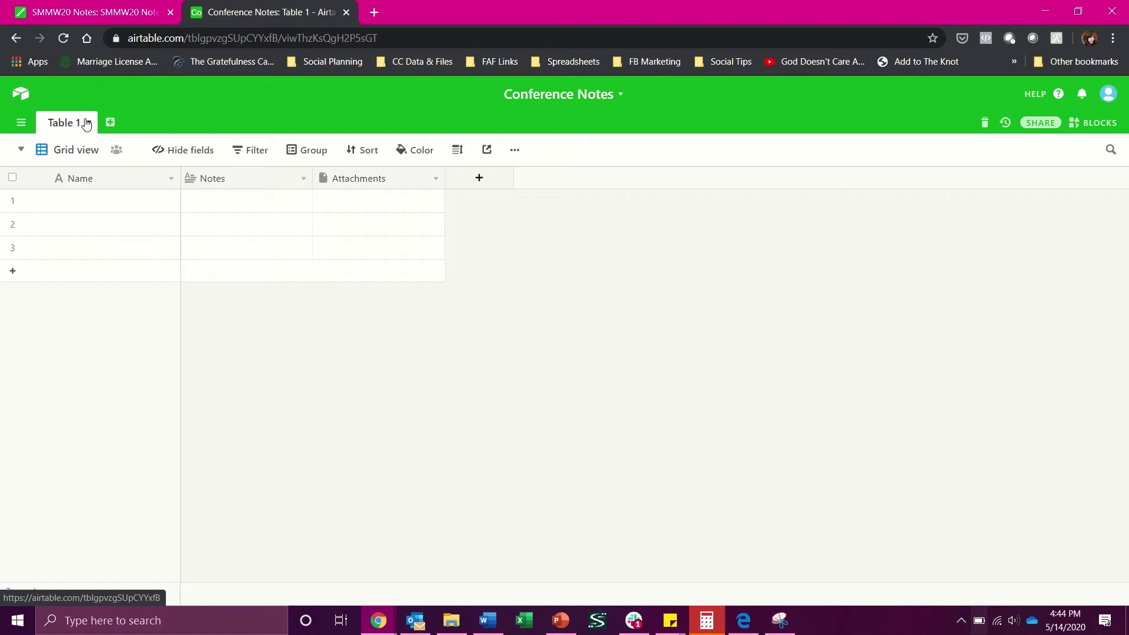
# - Rename the first table to 'Day 1'
pyautogui.click(87, 123)
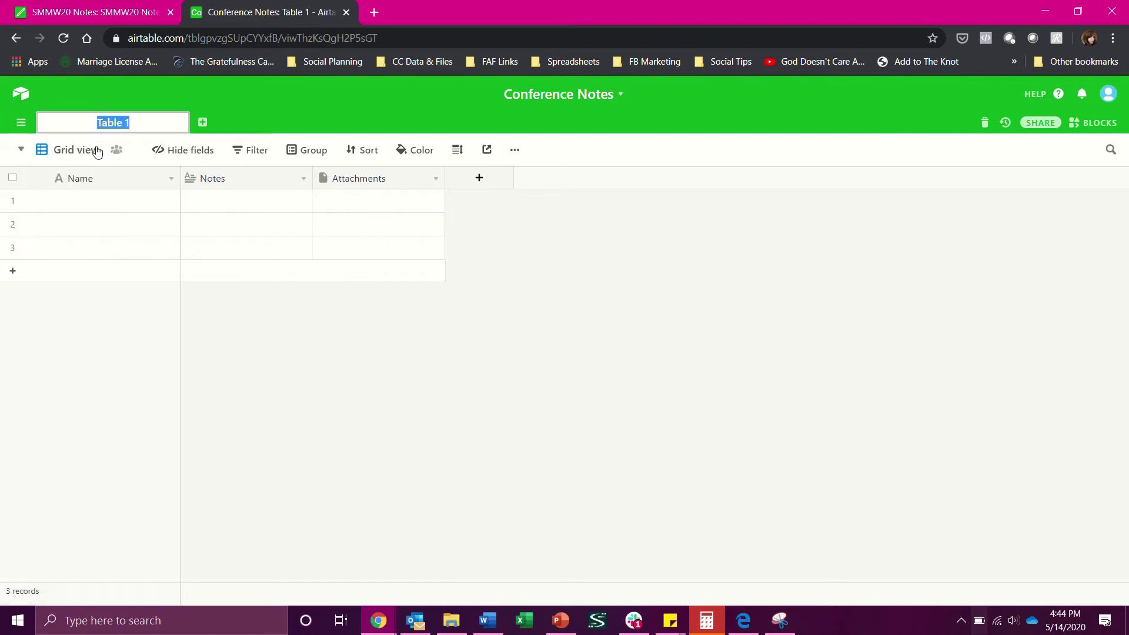
pyautogui.write('Day 1')
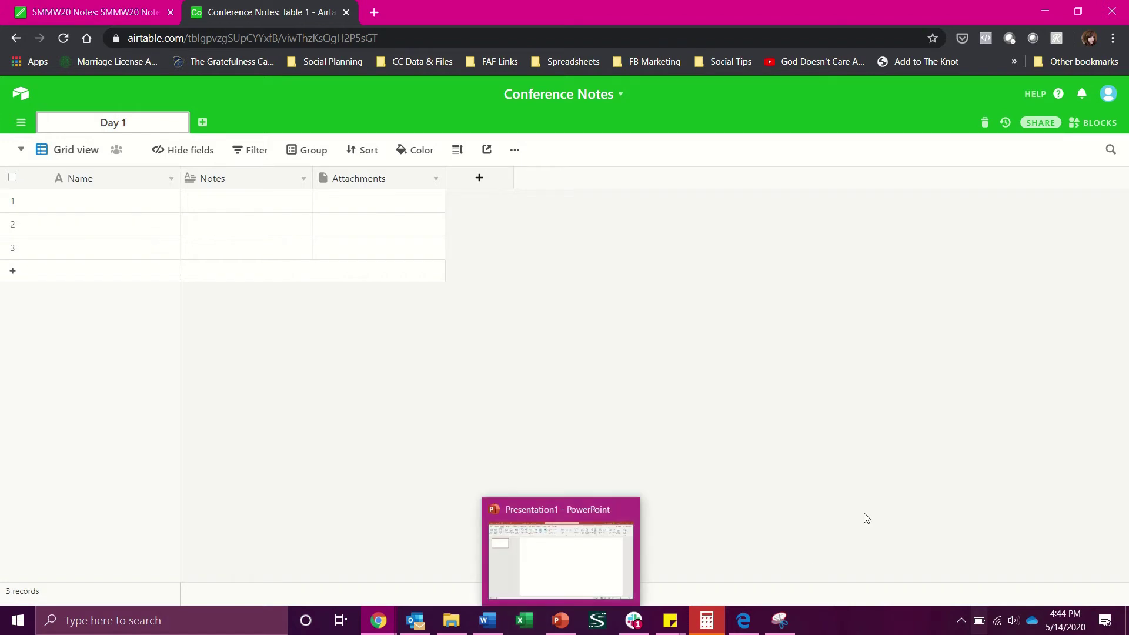
pyautogui.press('Return')
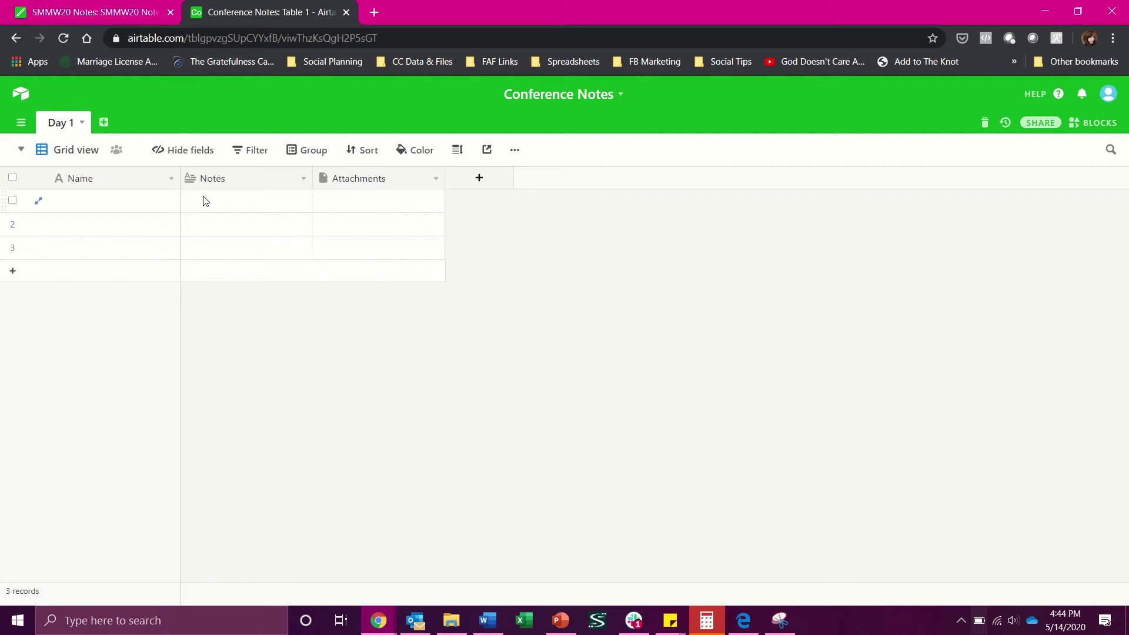
# - Change the Name field to Long text and rename it 'Note'
pyautogui.click(171, 178)
pyautogui.click(157, 201)
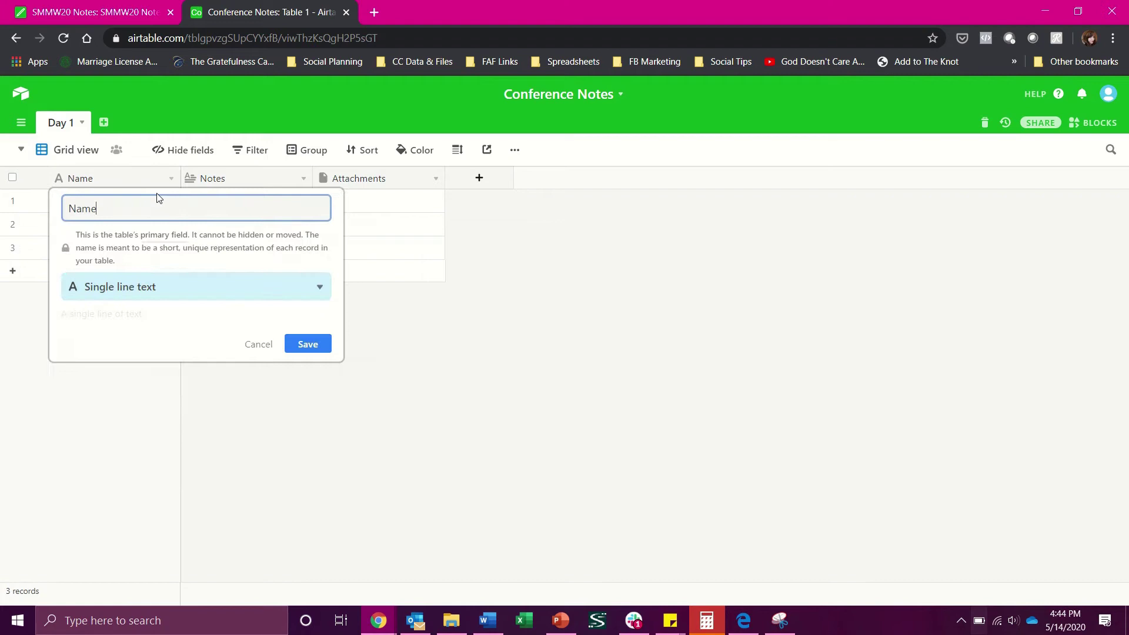
pyautogui.click(201, 292)
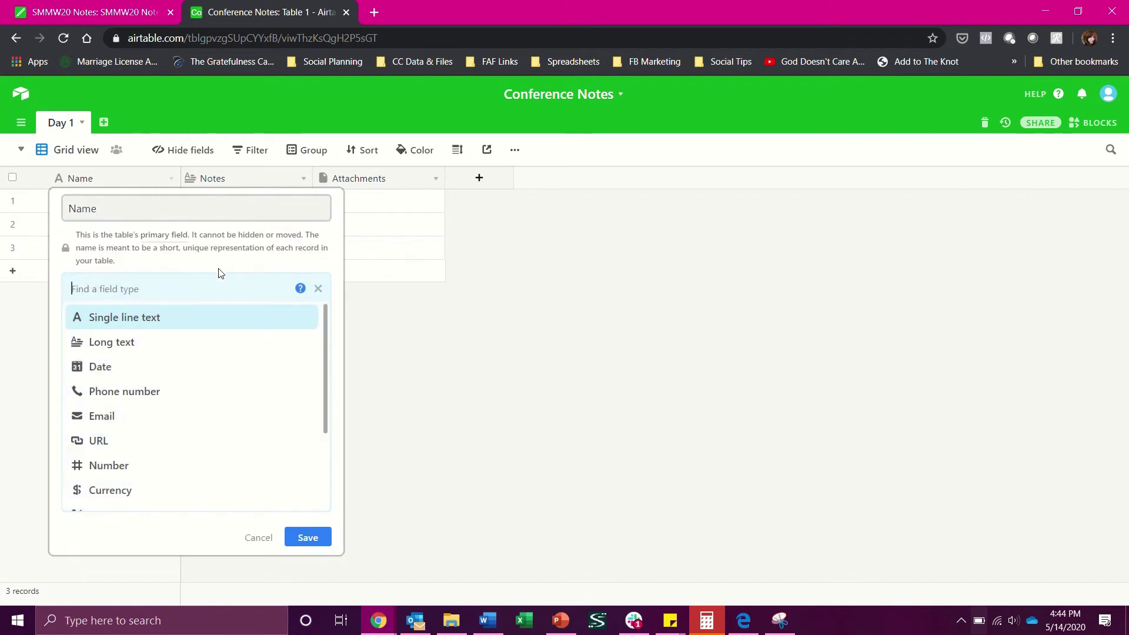
pyautogui.click(139, 345)
pyautogui.press('BackSpace')
pyautogui.press('BackSpace')
pyautogui.press('BackSpace')
pyautogui.write('ote')
pyautogui.press('Return')
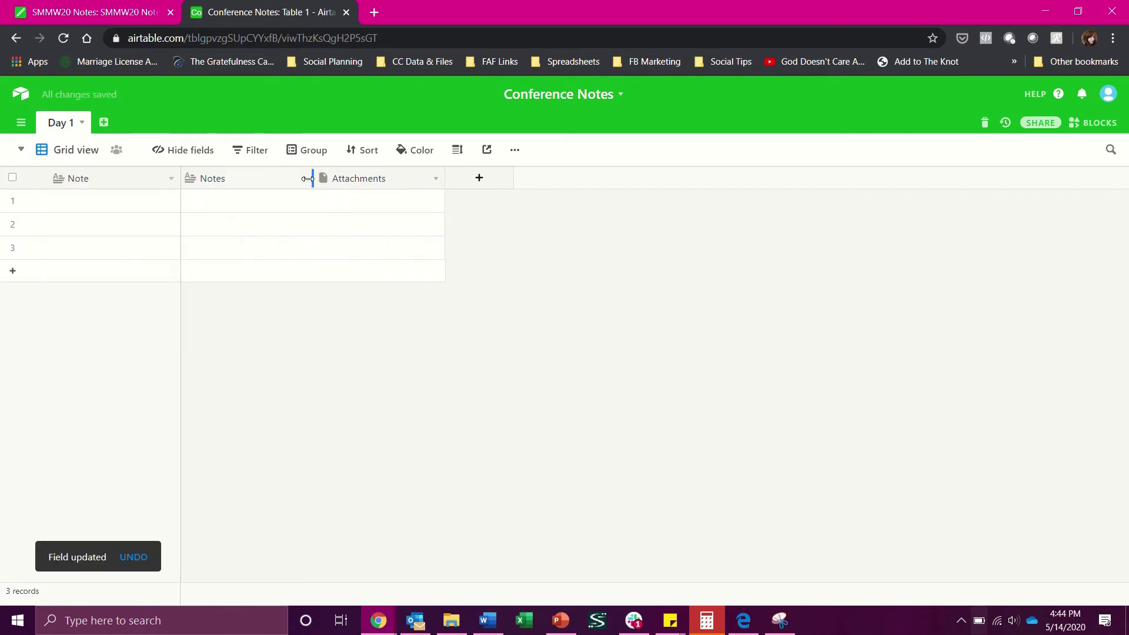
# - Change the Notes field to Single select and rename it 'Type'
pyautogui.click(304, 179)
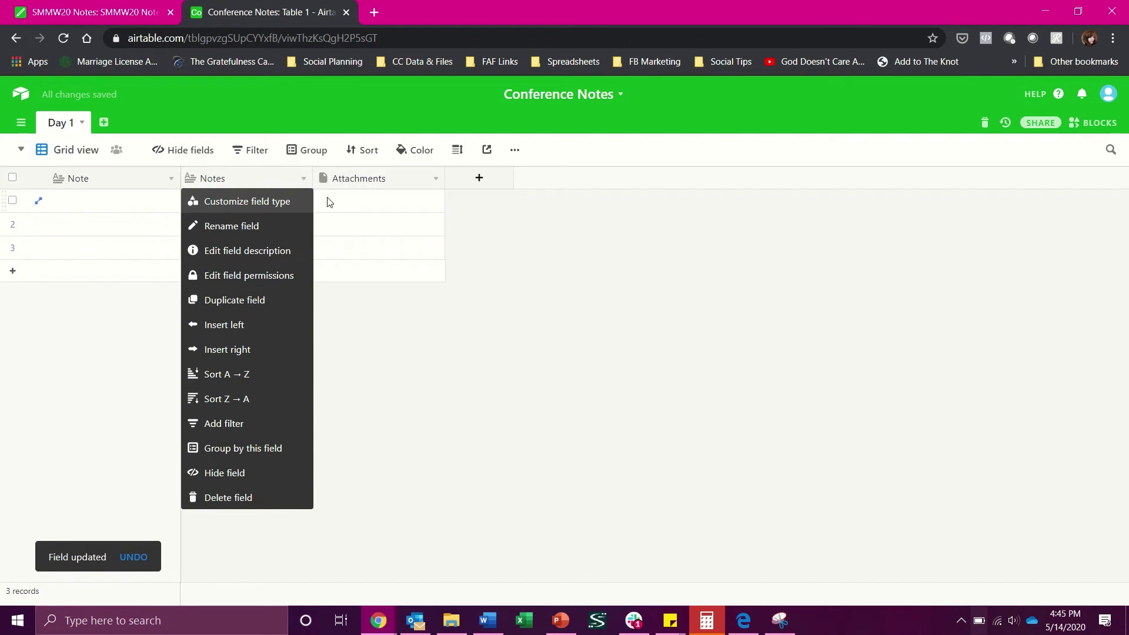
pyautogui.click(275, 203)
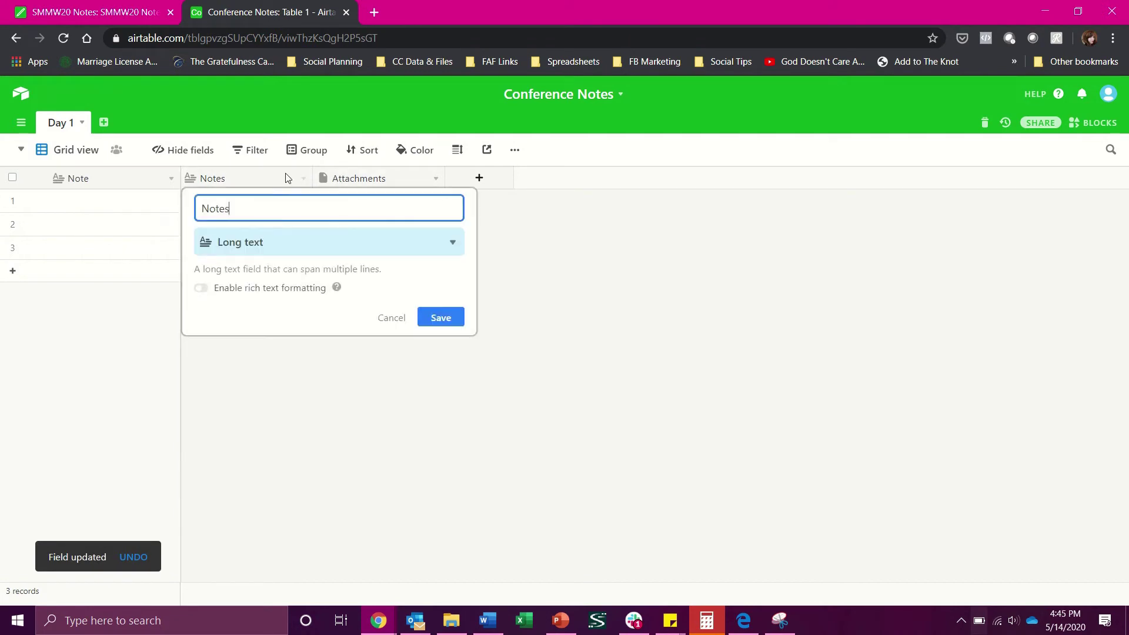
pyautogui.click(299, 243)
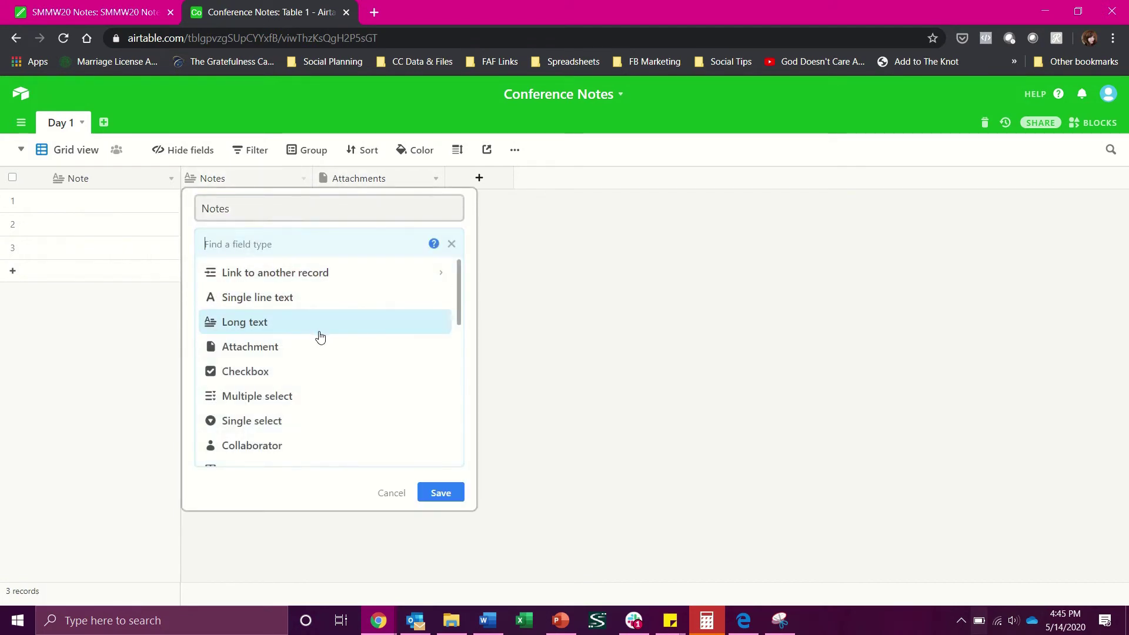
pyautogui.click(259, 430)
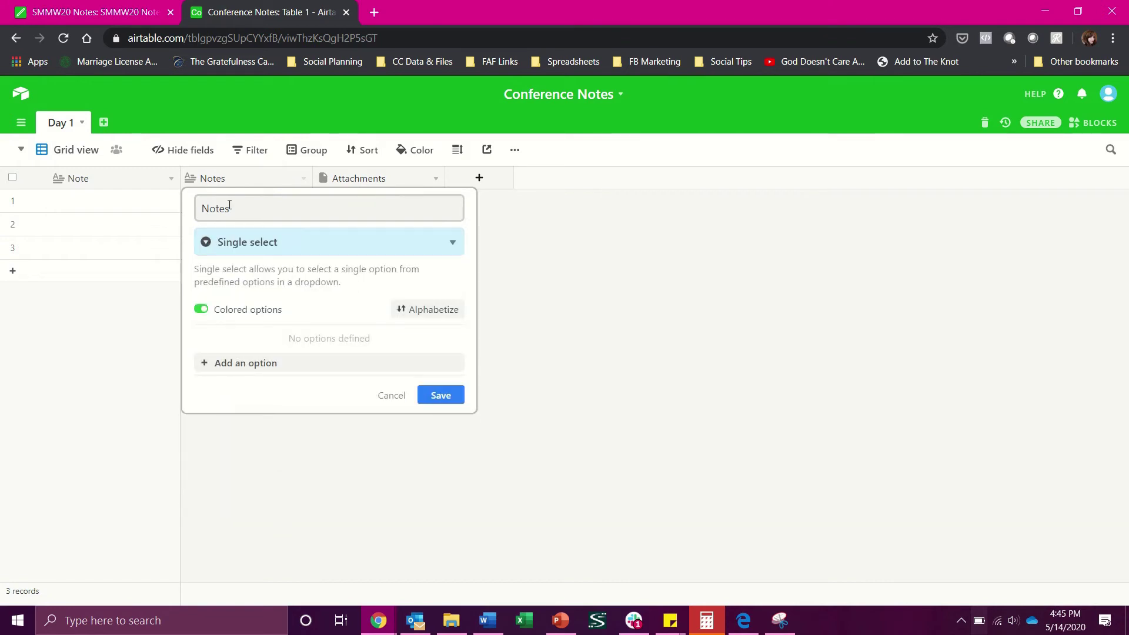
pyautogui.click(252, 220)
pyautogui.doubleClick(253, 221)
pyautogui.write('Type')
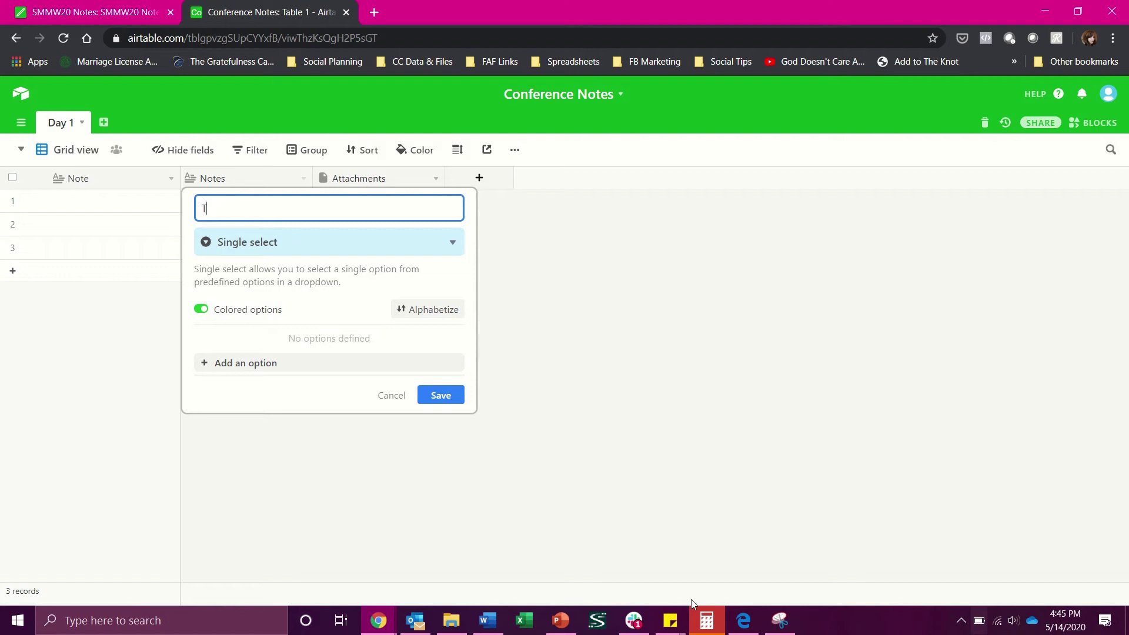
# - Add the options Action Item, General Advice and Resource to Type, then save
pyautogui.click(367, 369)
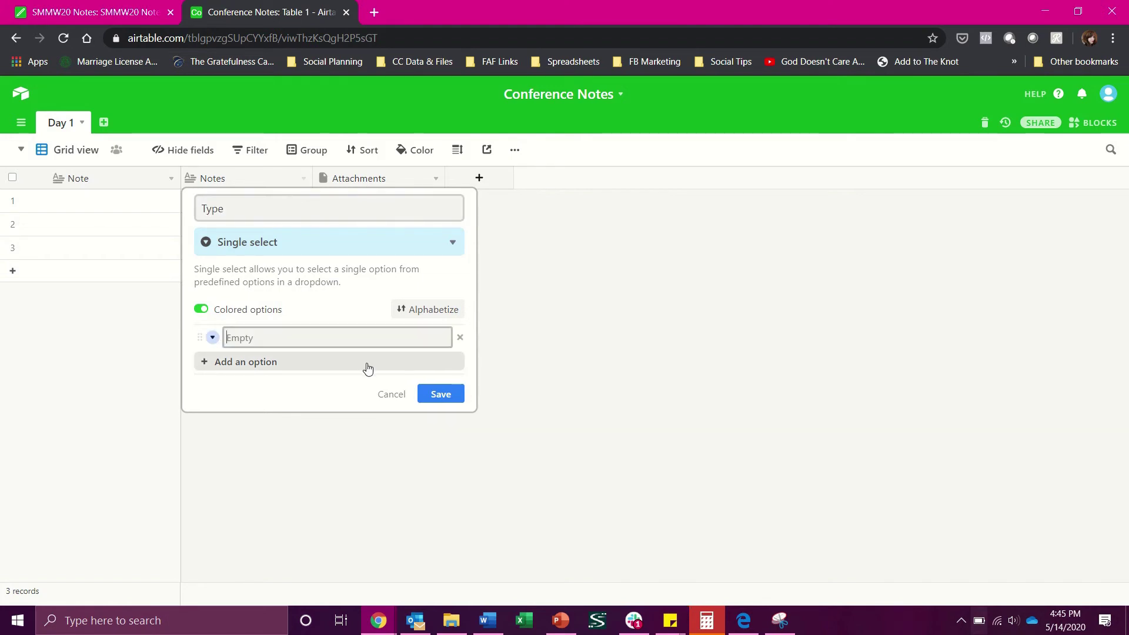
pyautogui.moveTo(402, 624)
pyautogui.write('A')
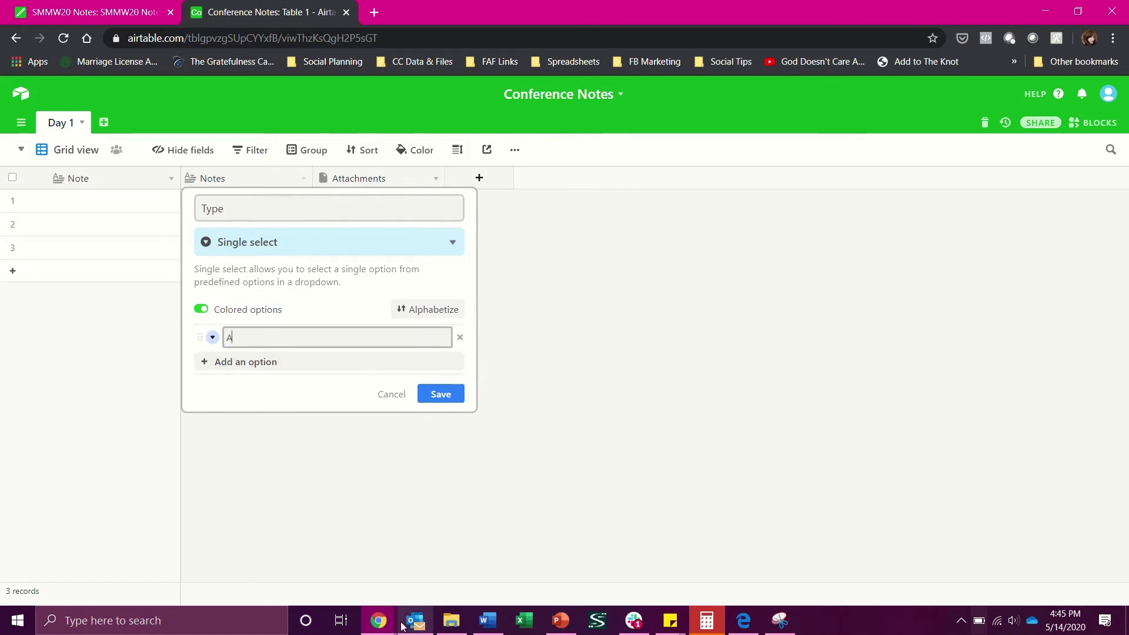
pyautogui.write('ction Item')
pyautogui.click(212, 361)
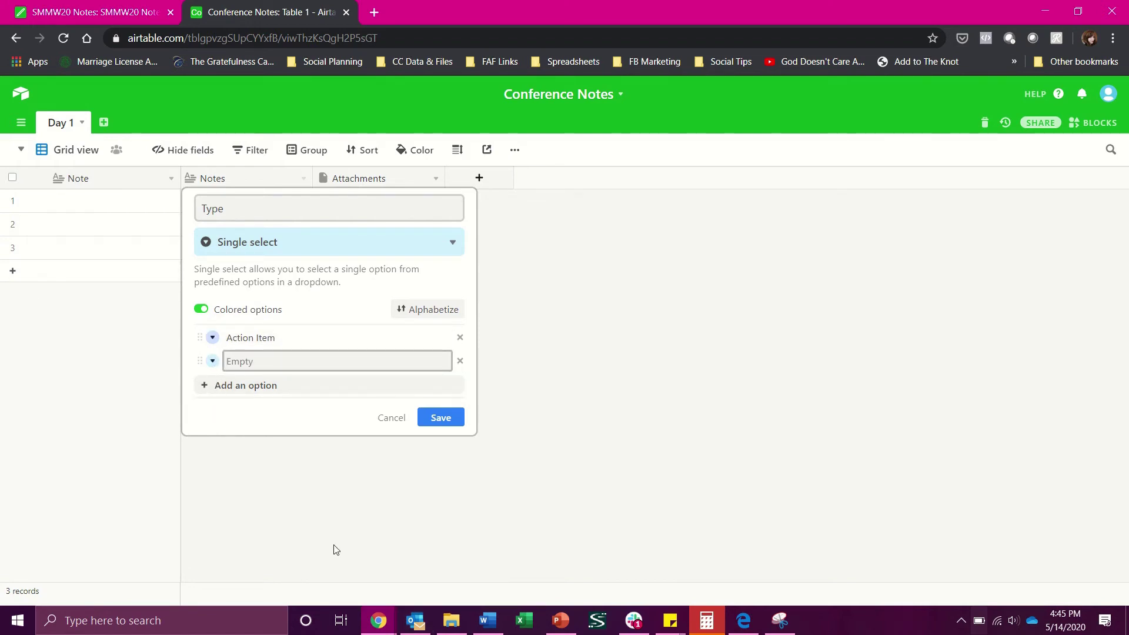
pyautogui.write('General Advice')
pyautogui.click(264, 386)
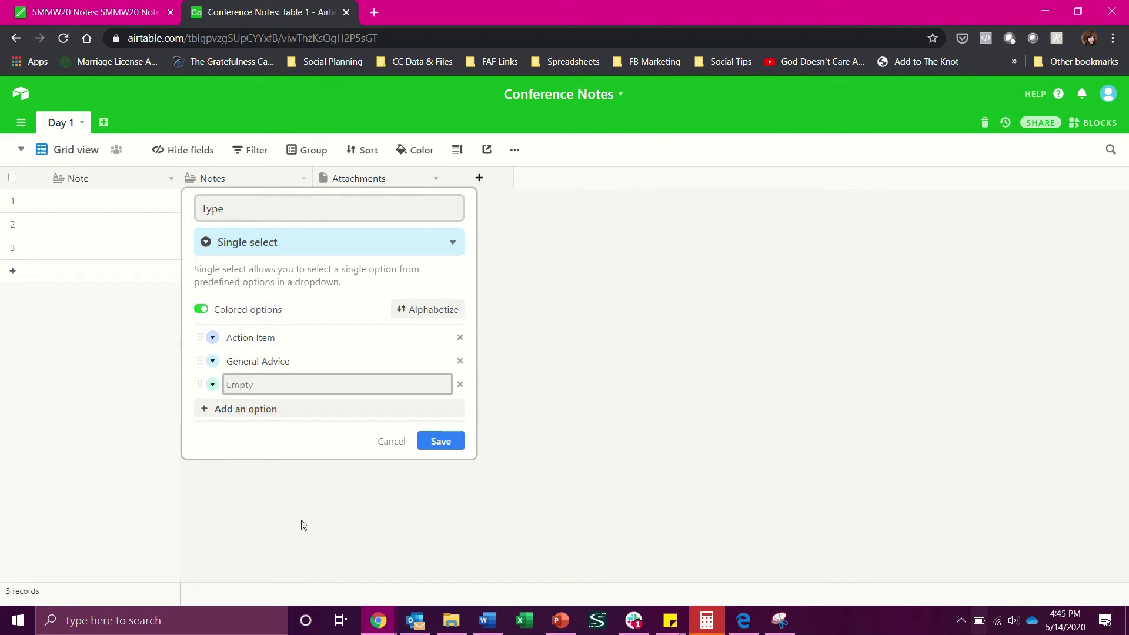
pyautogui.write('Resource')
pyautogui.click(442, 440)
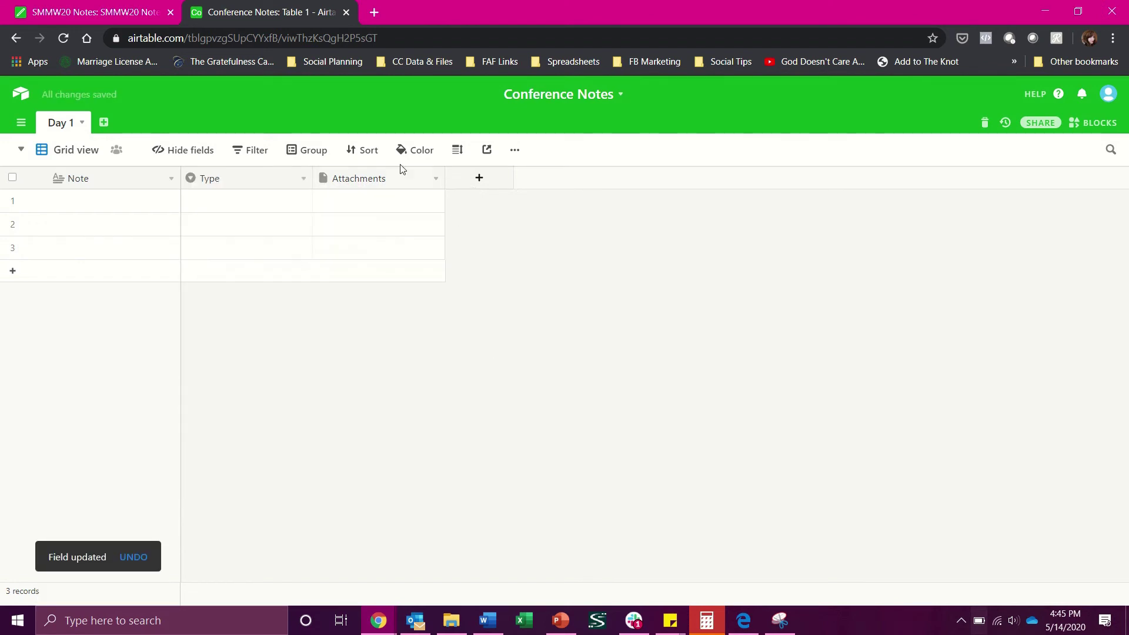
# - Set row 1's Type to Action Item and its Note to 'Go skydiving'
pyautogui.click(301, 179)
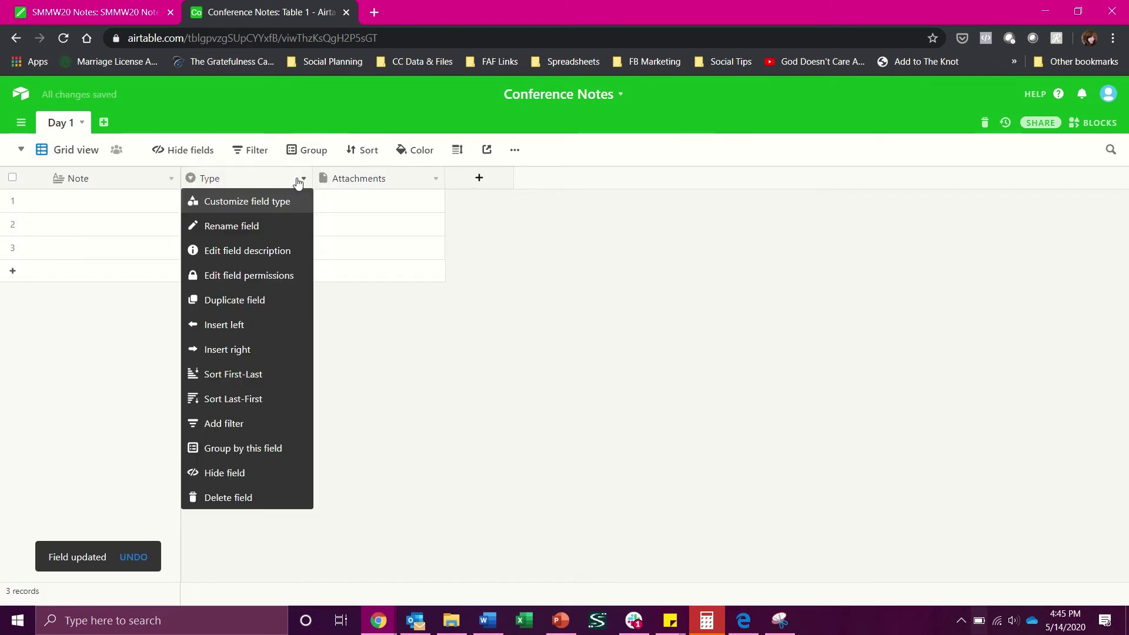
pyautogui.click(471, 259)
pyautogui.click(274, 208)
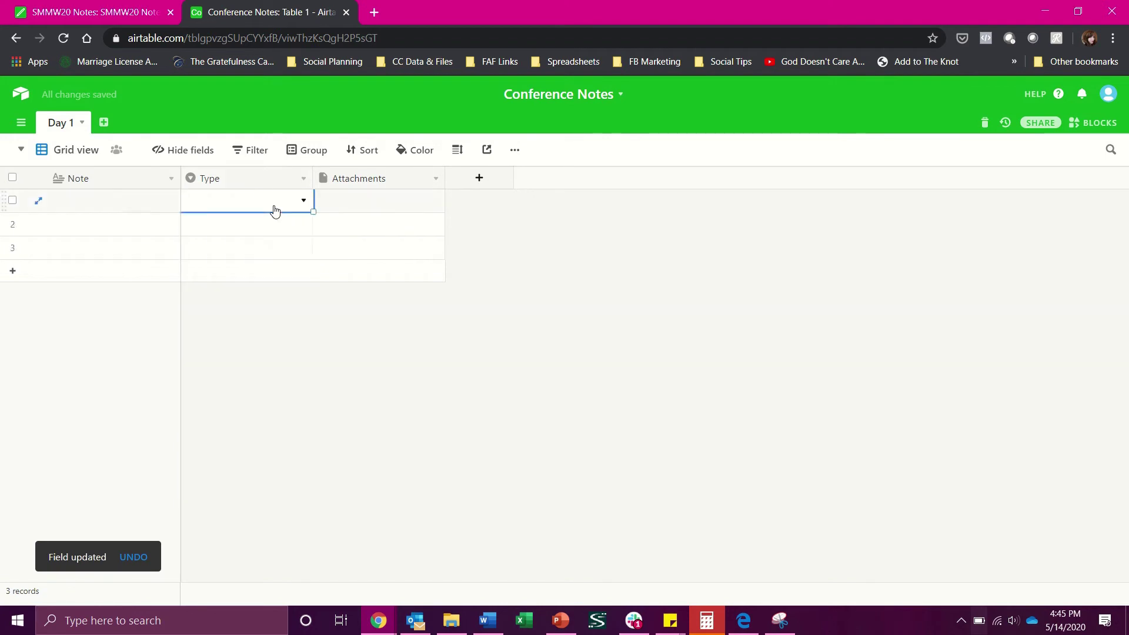
pyautogui.click(275, 210)
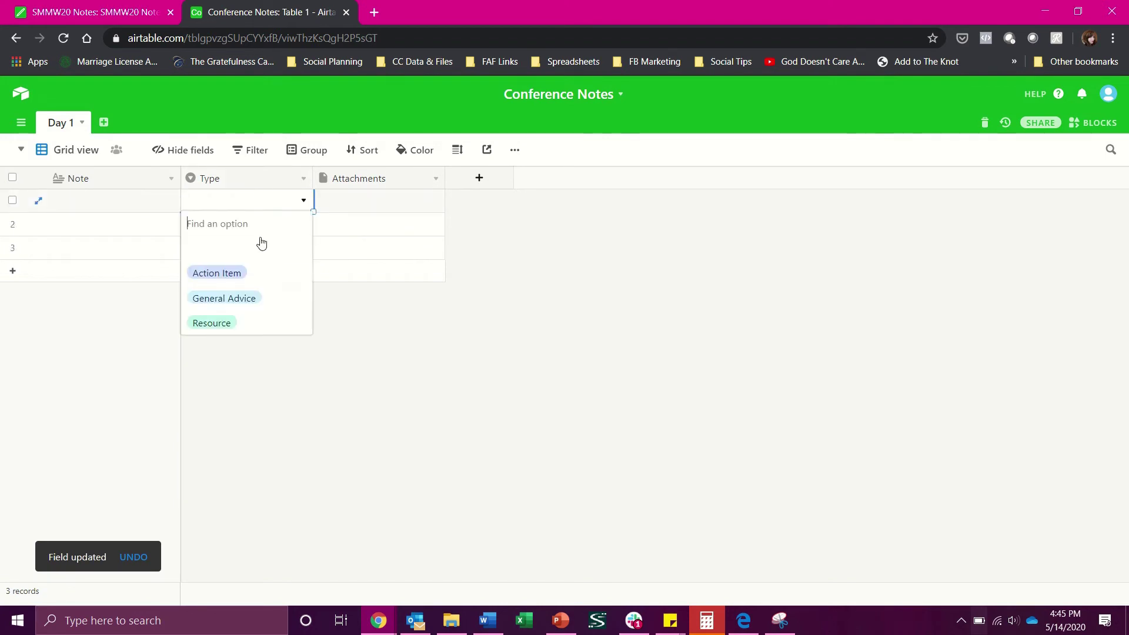
pyautogui.click(241, 276)
pyautogui.click(146, 207)
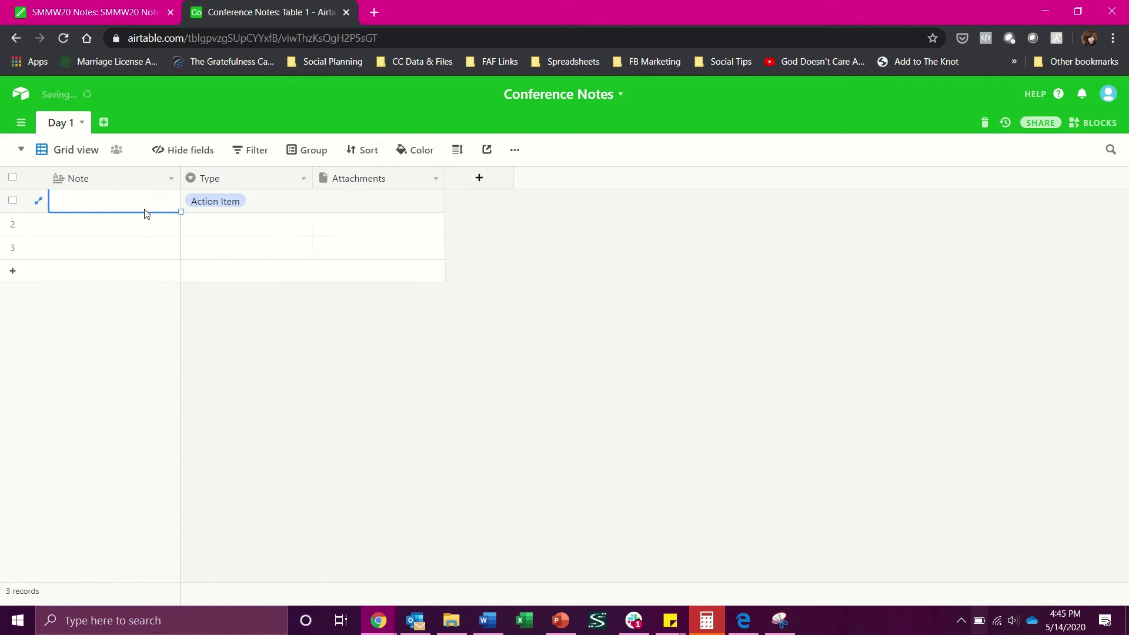
pyautogui.write('Go skydiving')
pyautogui.click(362, 412)
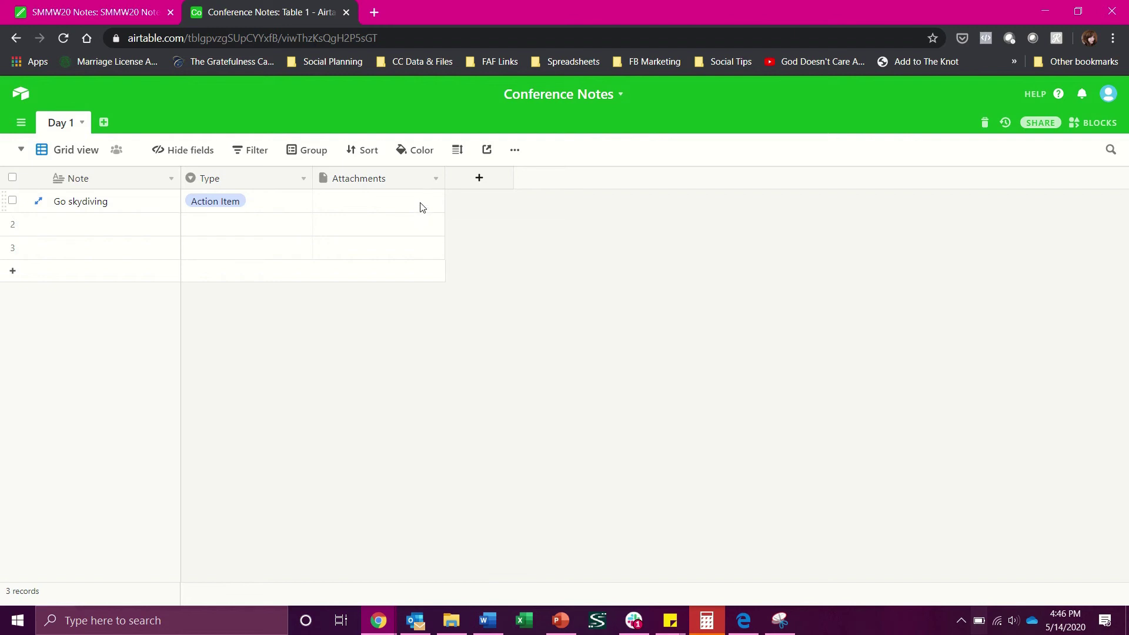
# - Add a new single-select field named 'Speaker', comparing against the SMMW20 Notes base
pyautogui.click(479, 187)
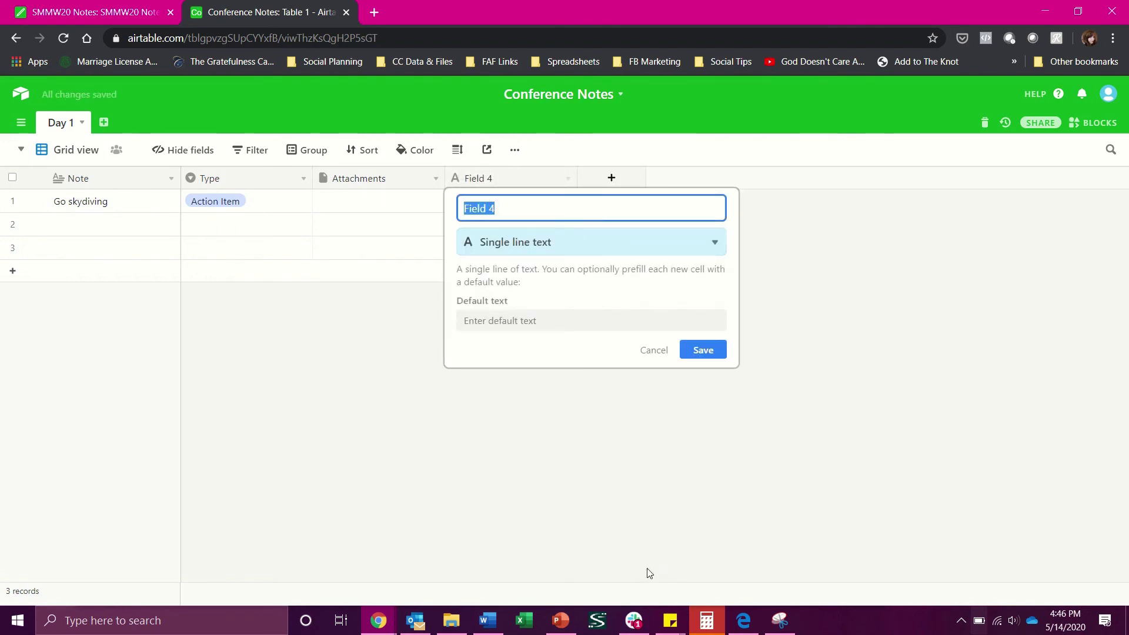
pyautogui.write('Speaker')
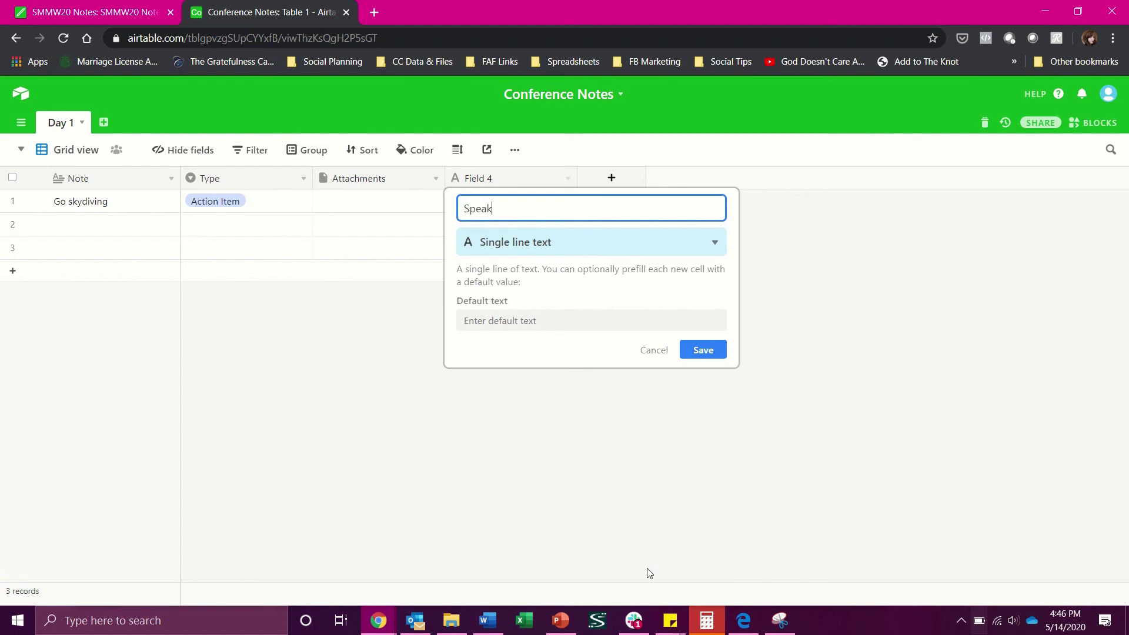
pyautogui.click(565, 242)
pyautogui.scroll(-1, 560, 315)
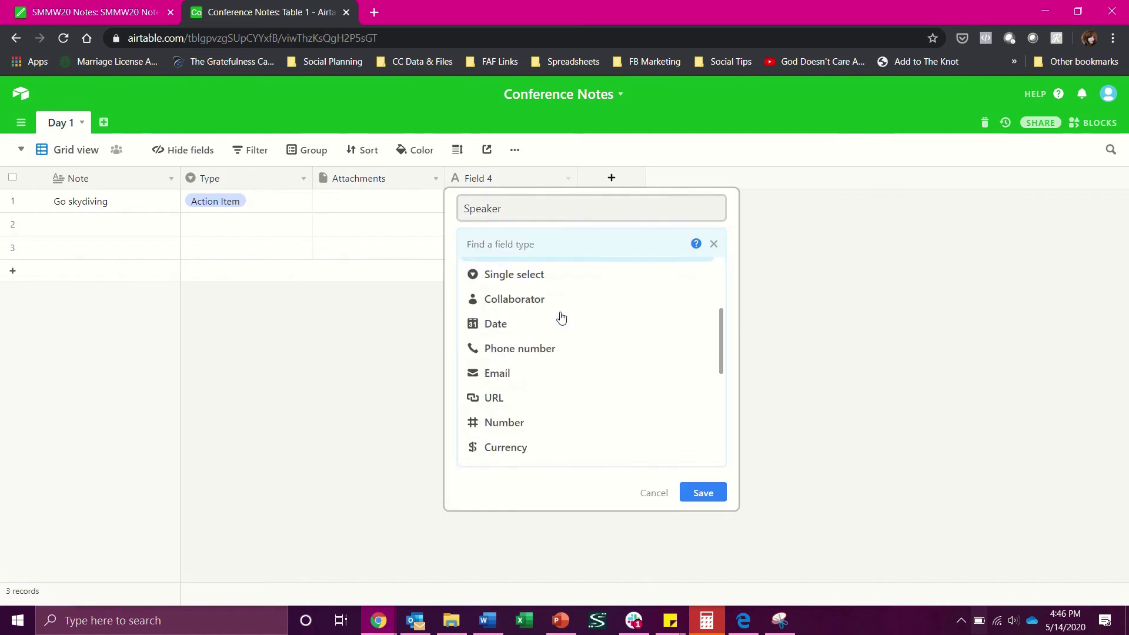
pyautogui.click(535, 275)
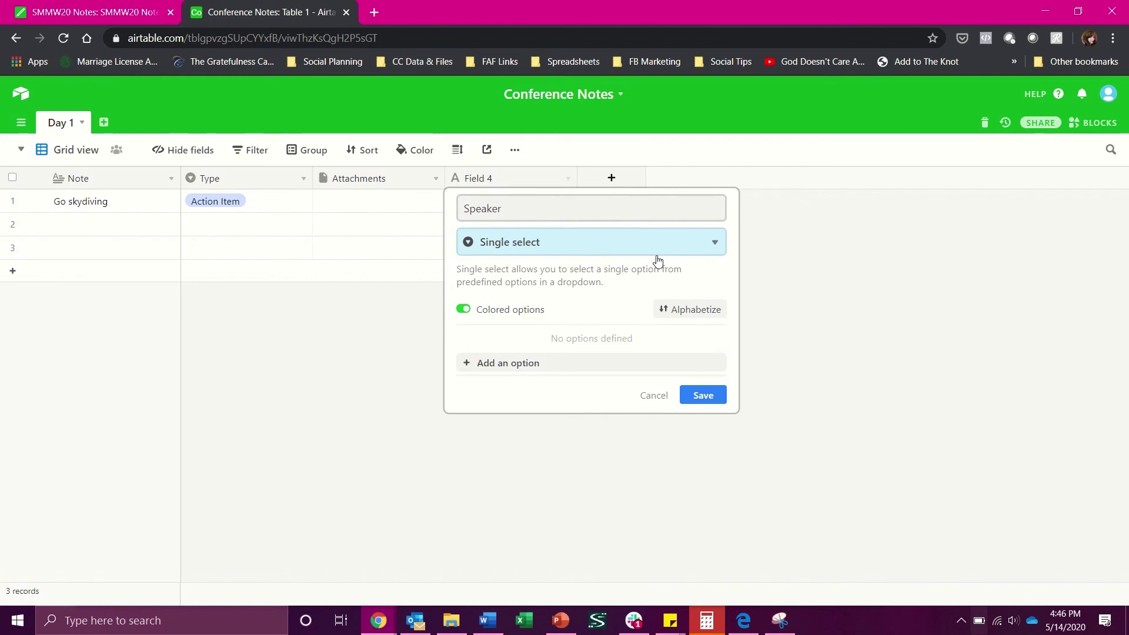
pyautogui.click(575, 363)
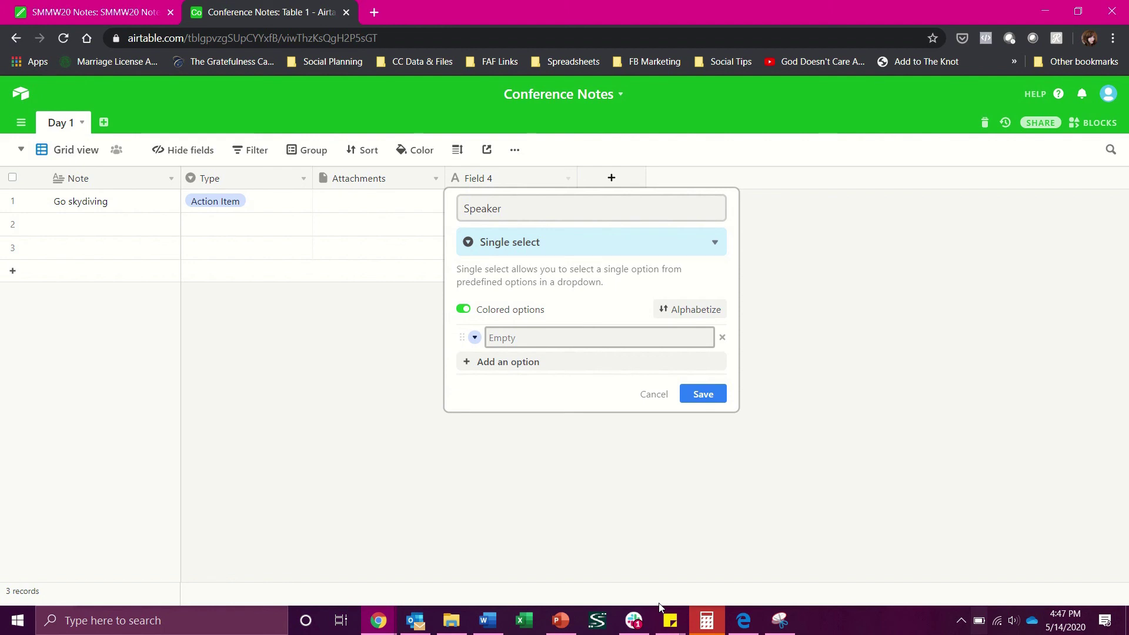
pyautogui.click(95, 12)
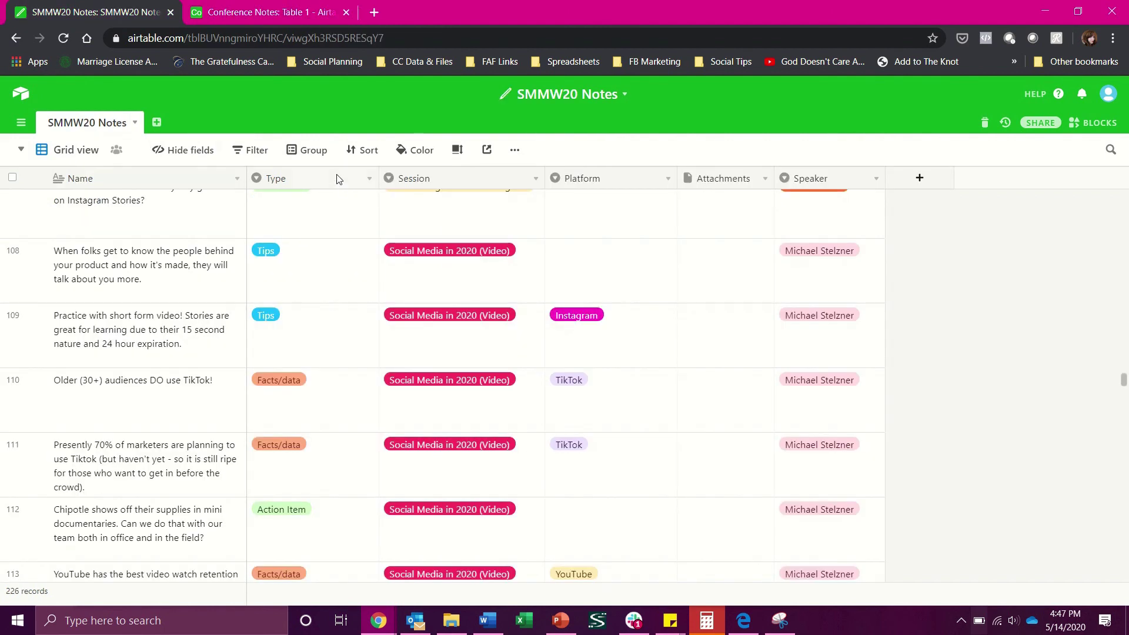
pyautogui.click(271, 13)
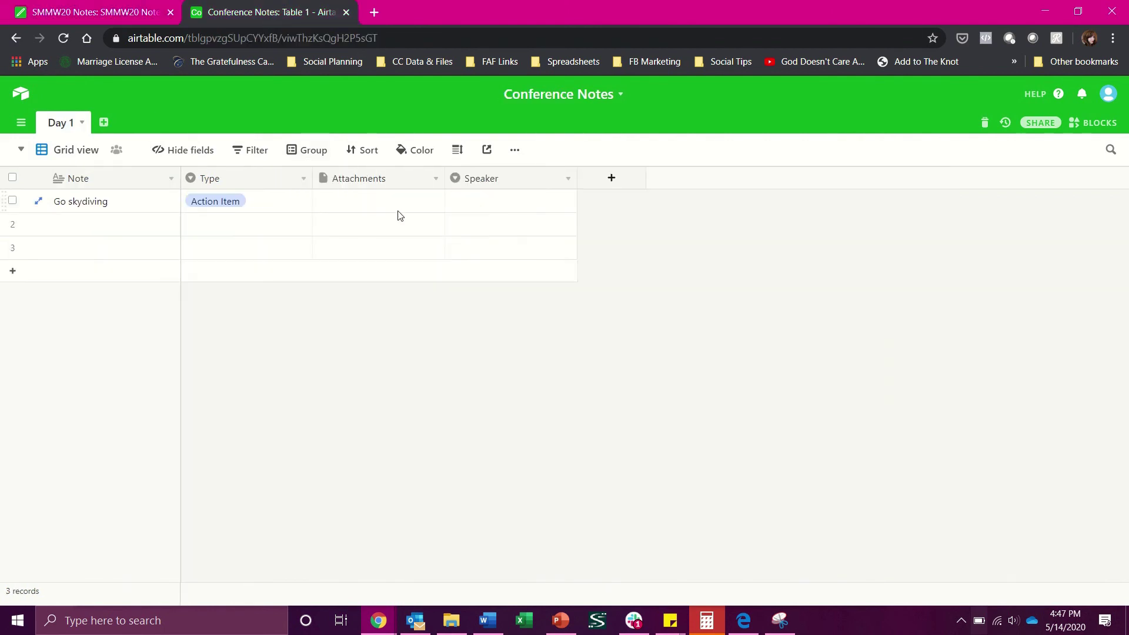